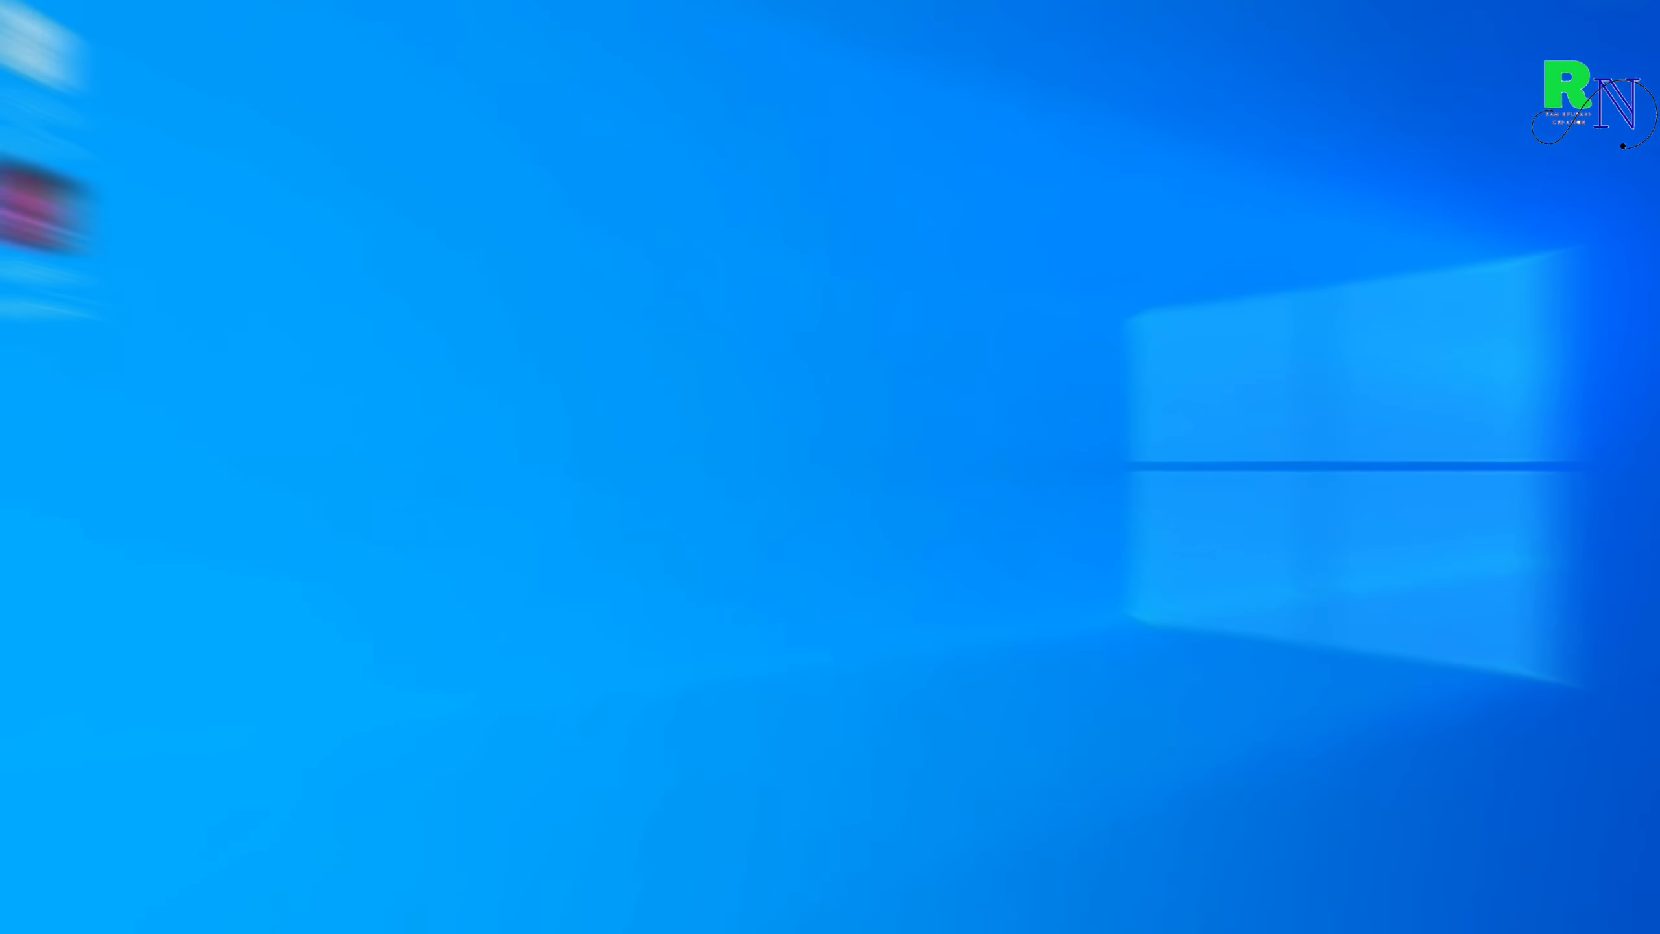
Bring the Adobe Photoshop window to the front from the taskbar
click(692, 919)
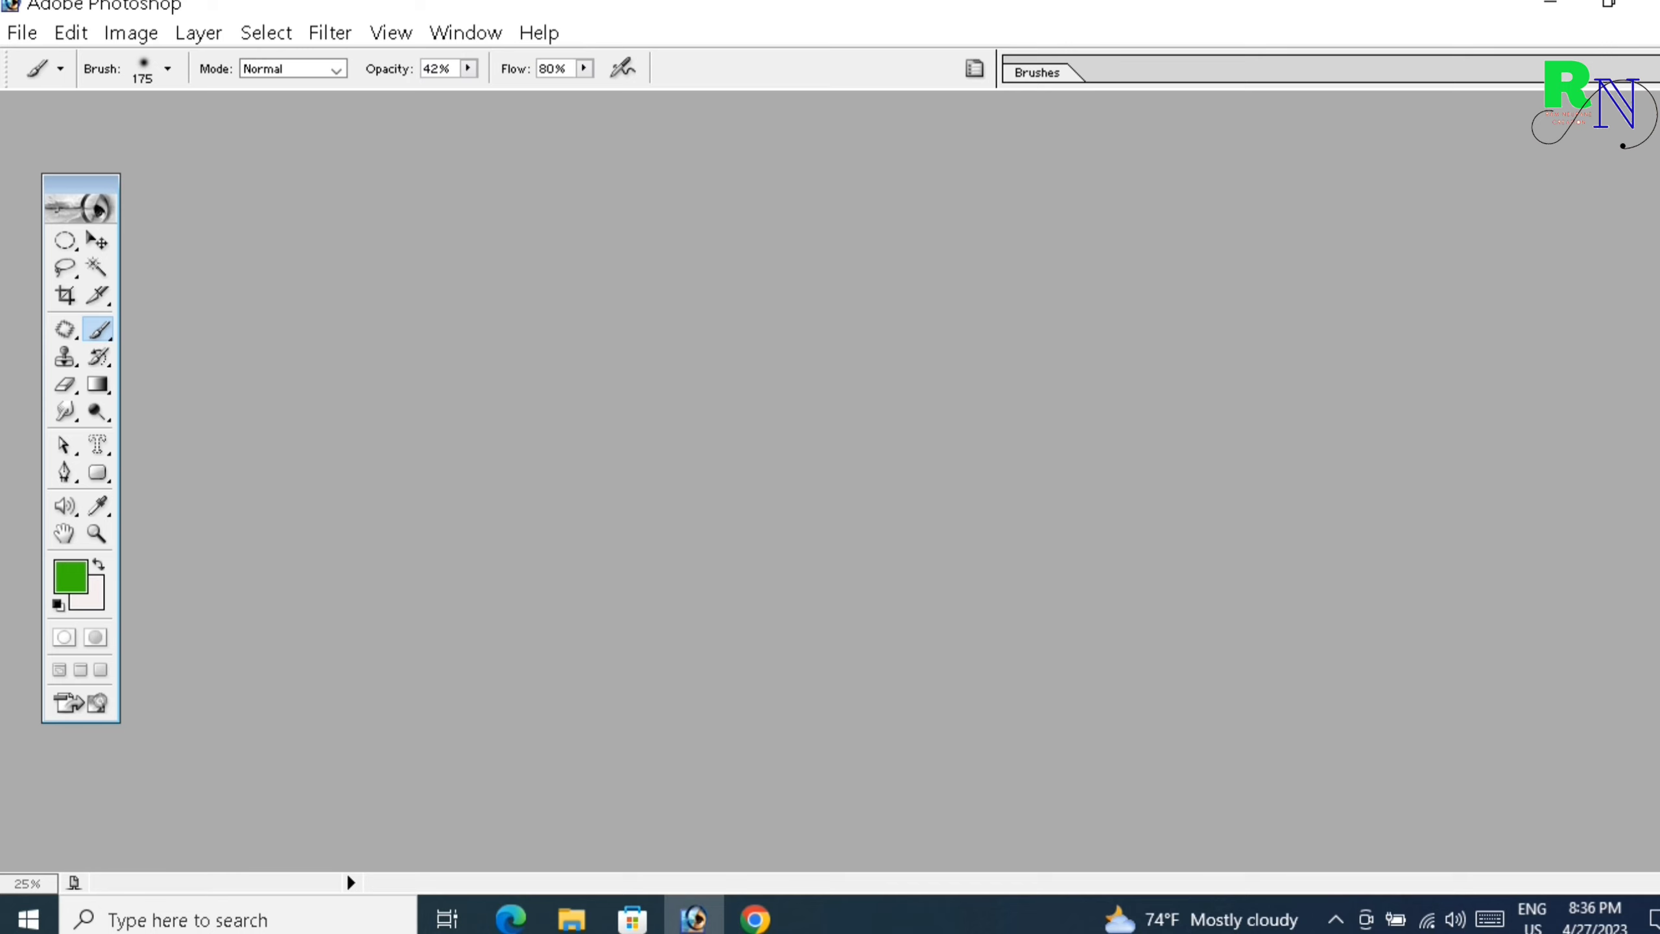
Open the portrait photo pexels-anna-nekrashevich-6476080.jpg
click(20, 33)
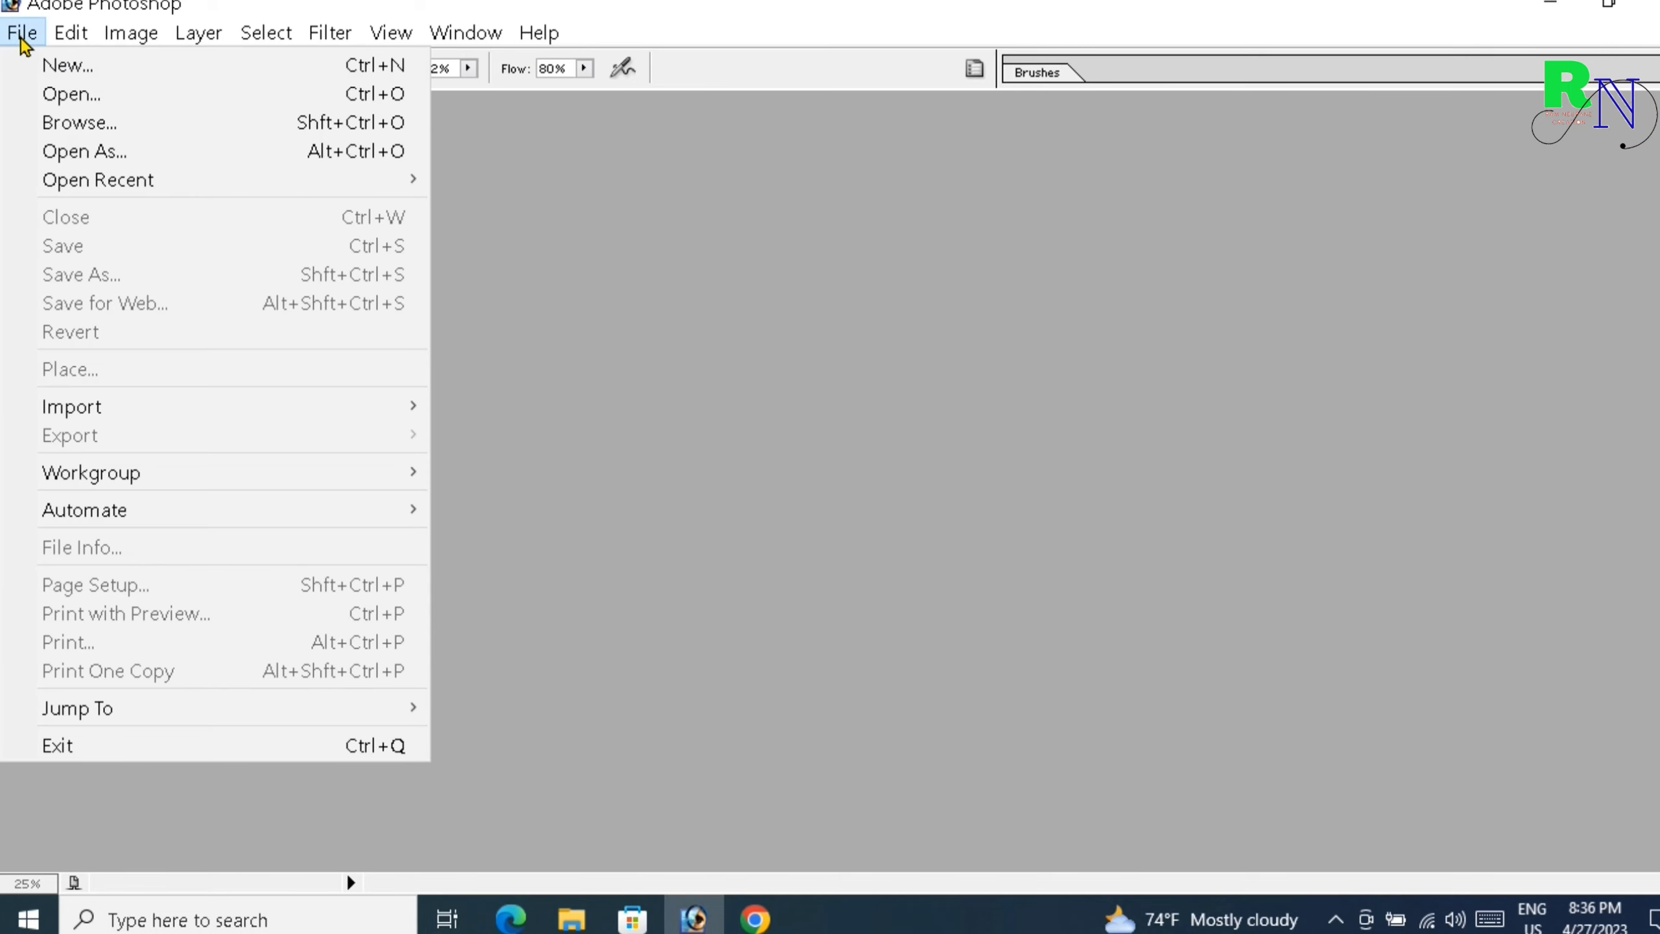
click(102, 95)
scroll(845, 393, down, 3)
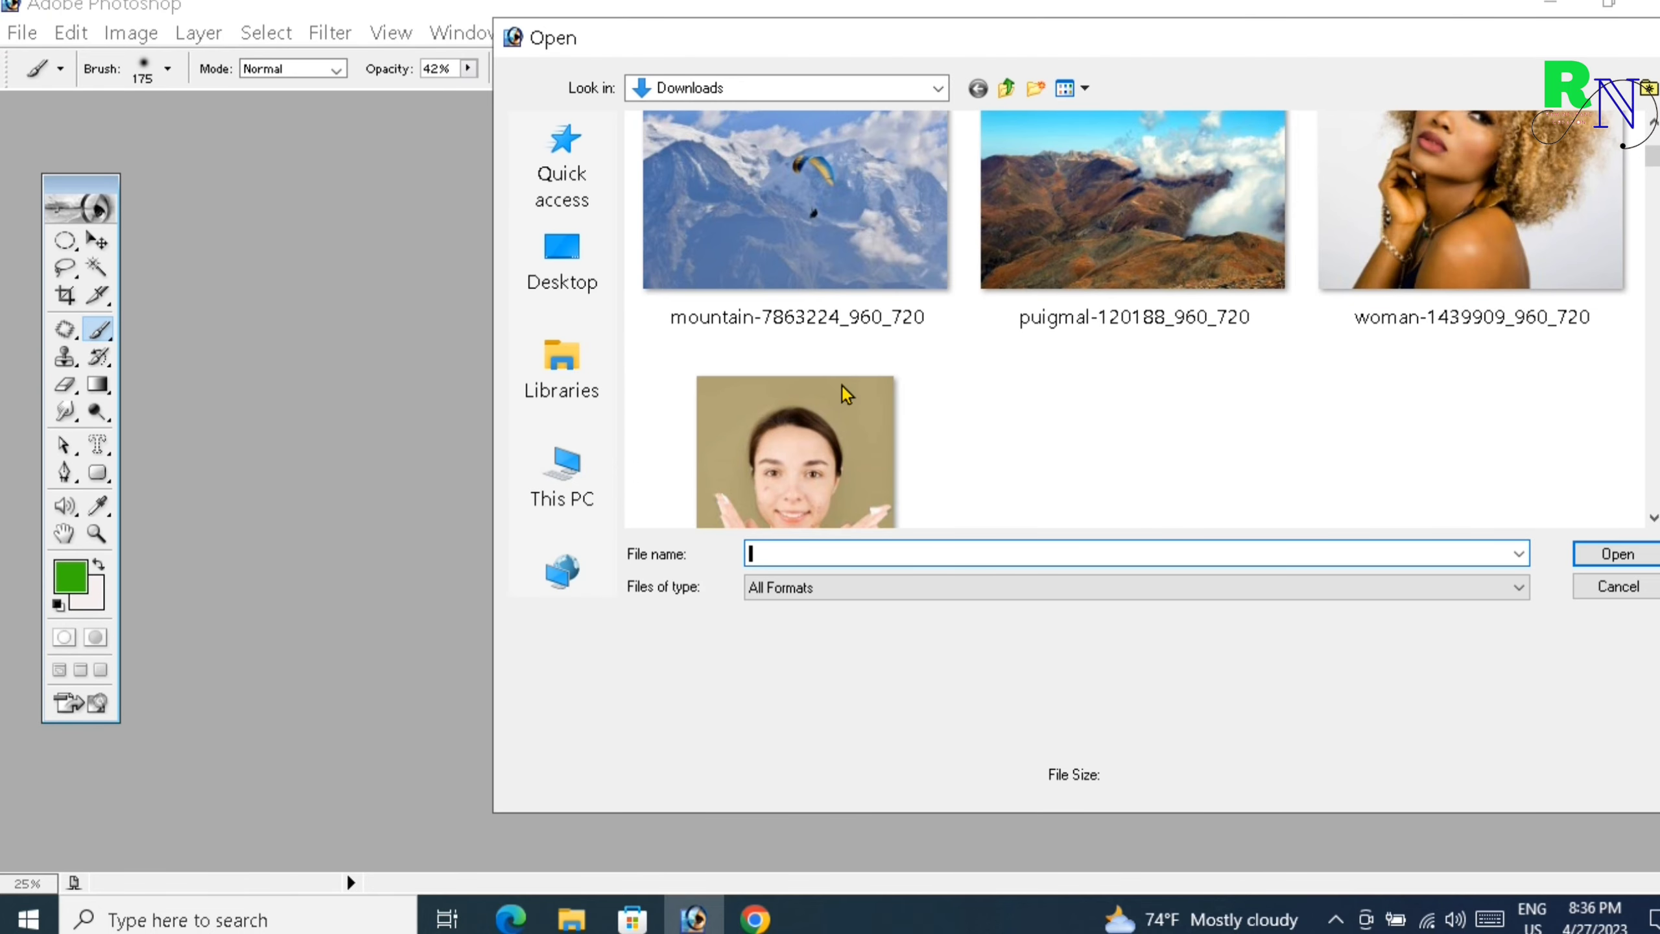
scroll(1075, 304, down, 3)
click(810, 370)
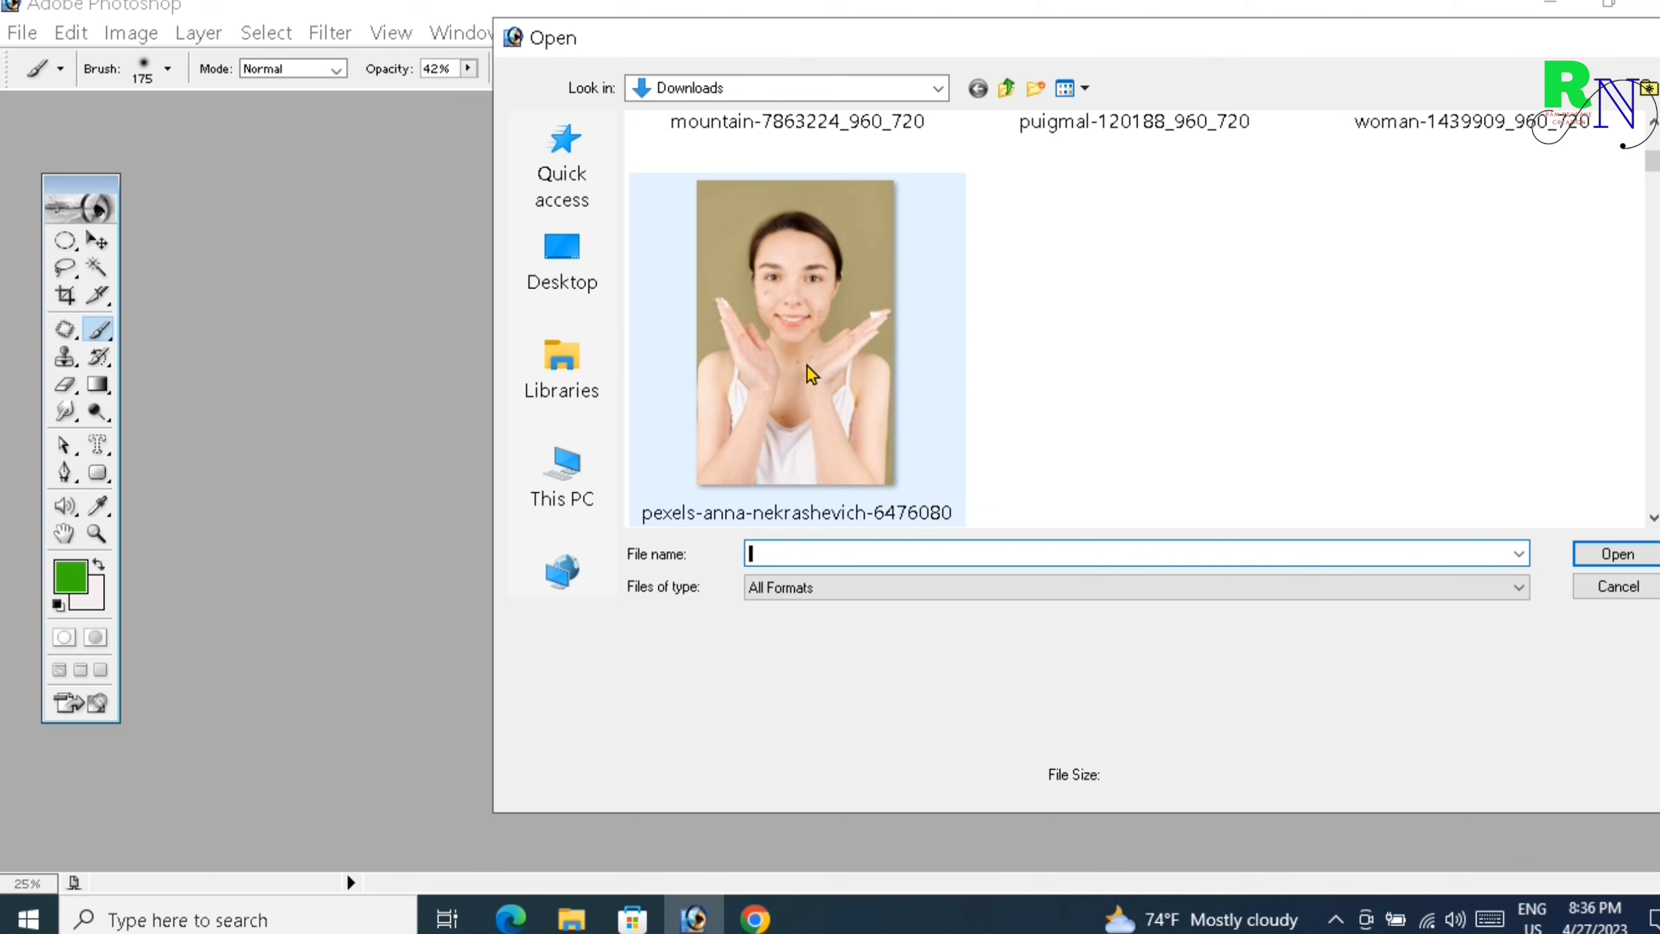
click(1587, 555)
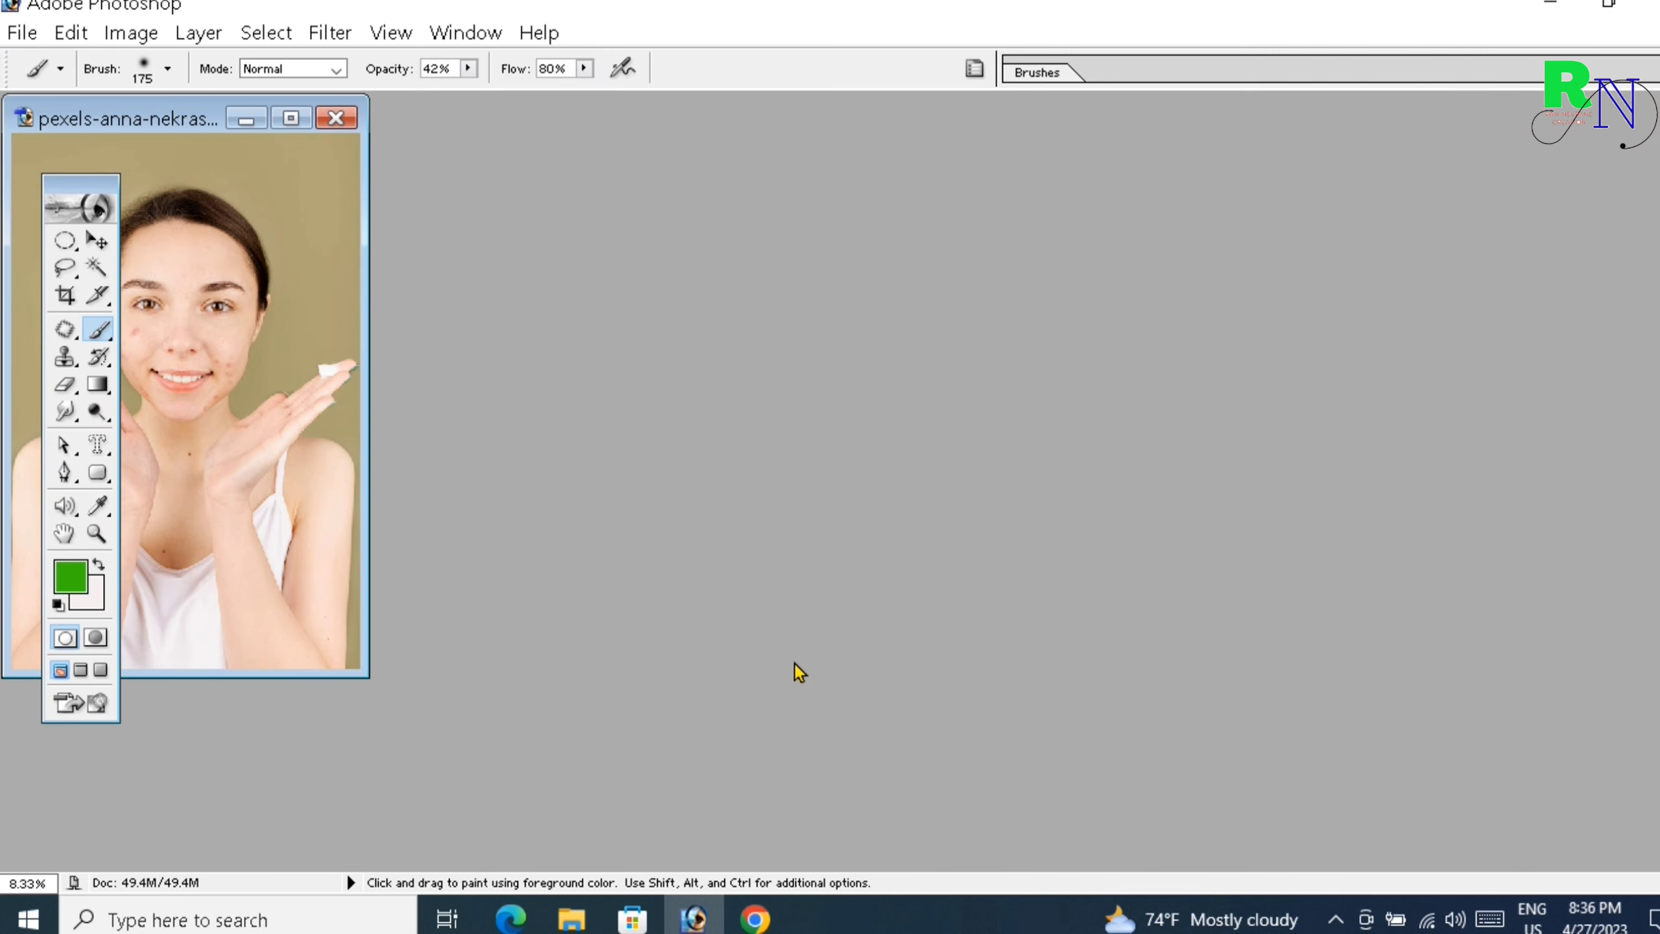
Maximize the photo window and undo the stray green brush mark
click(292, 119)
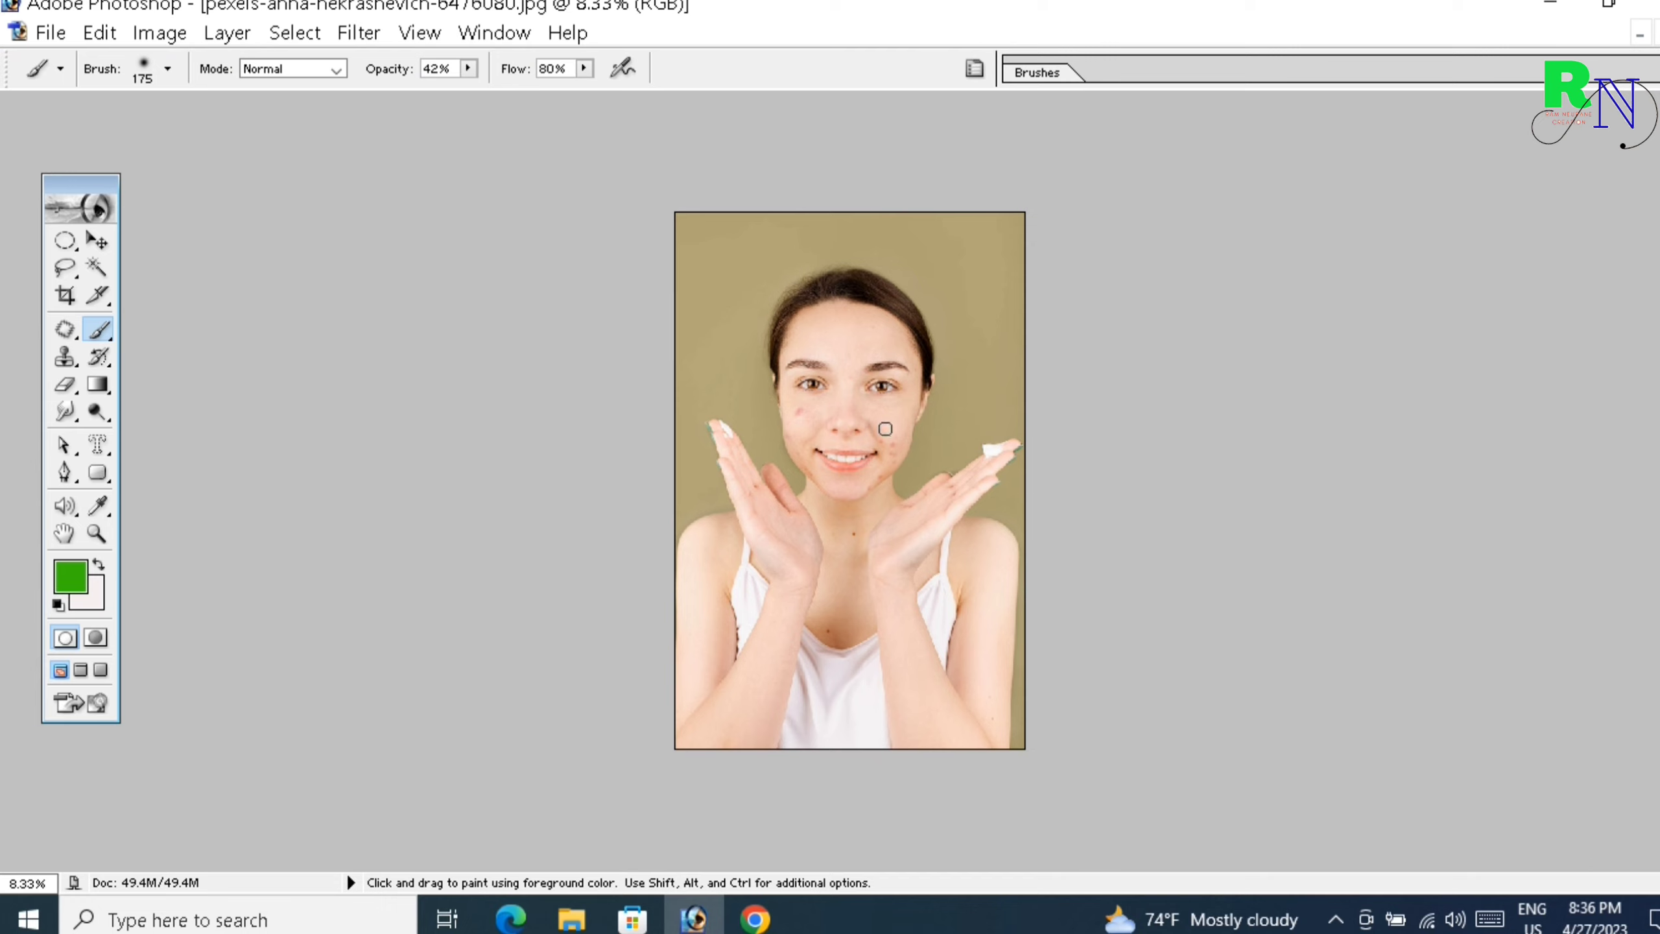
key(space)
key(alt+space)
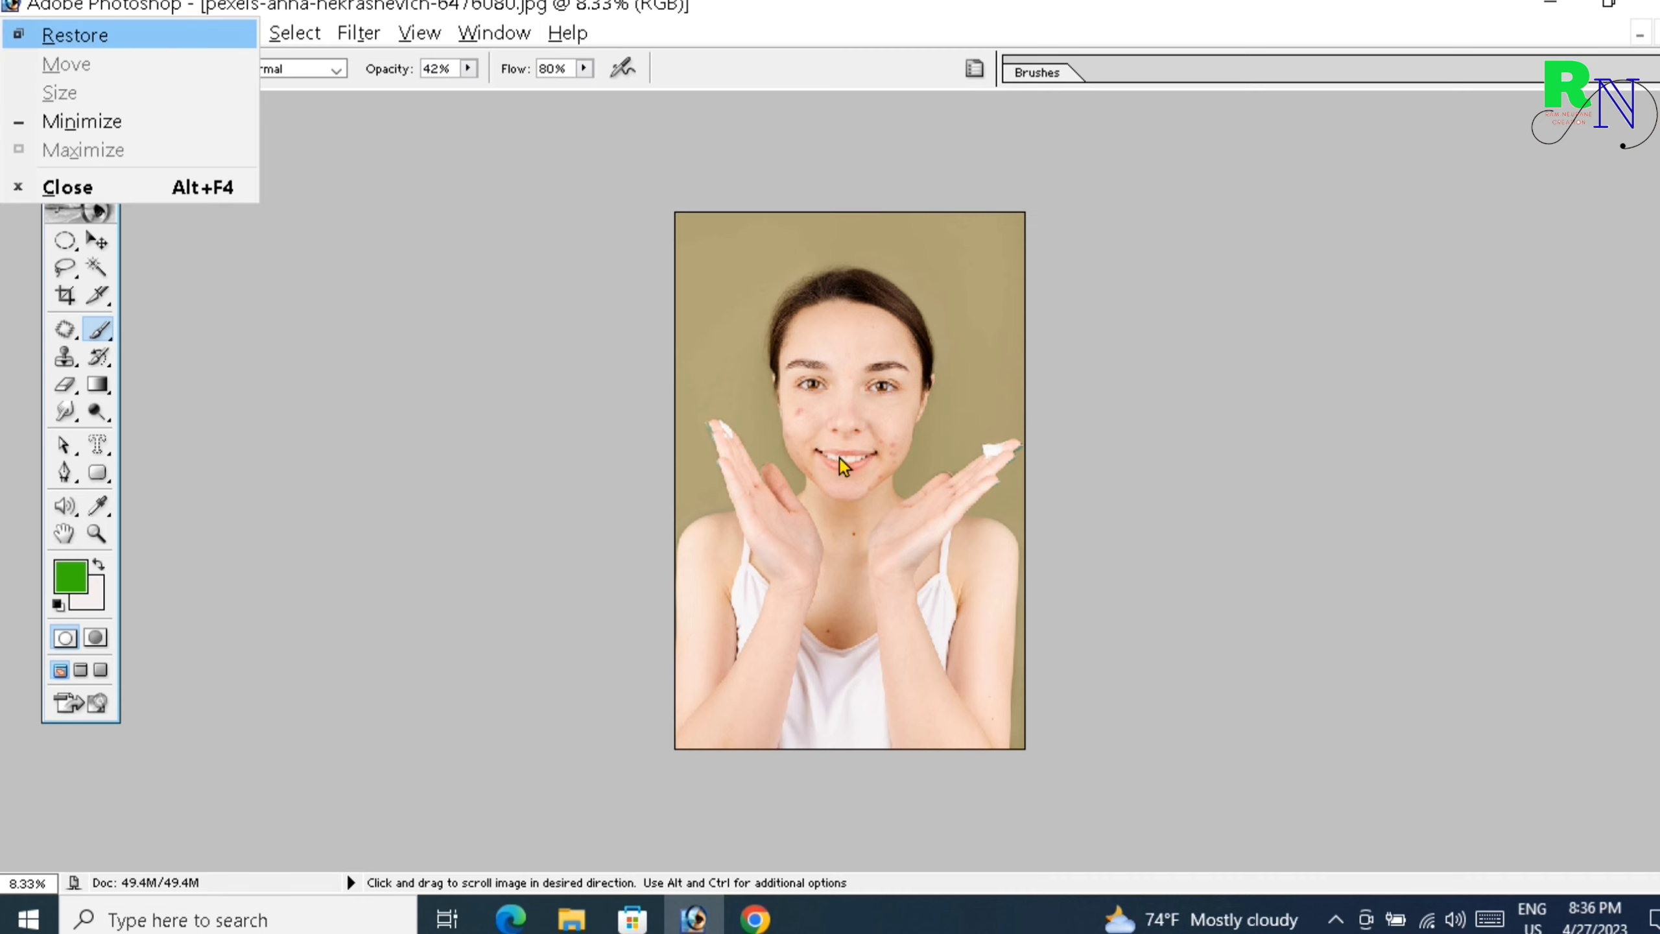
key(Escape)
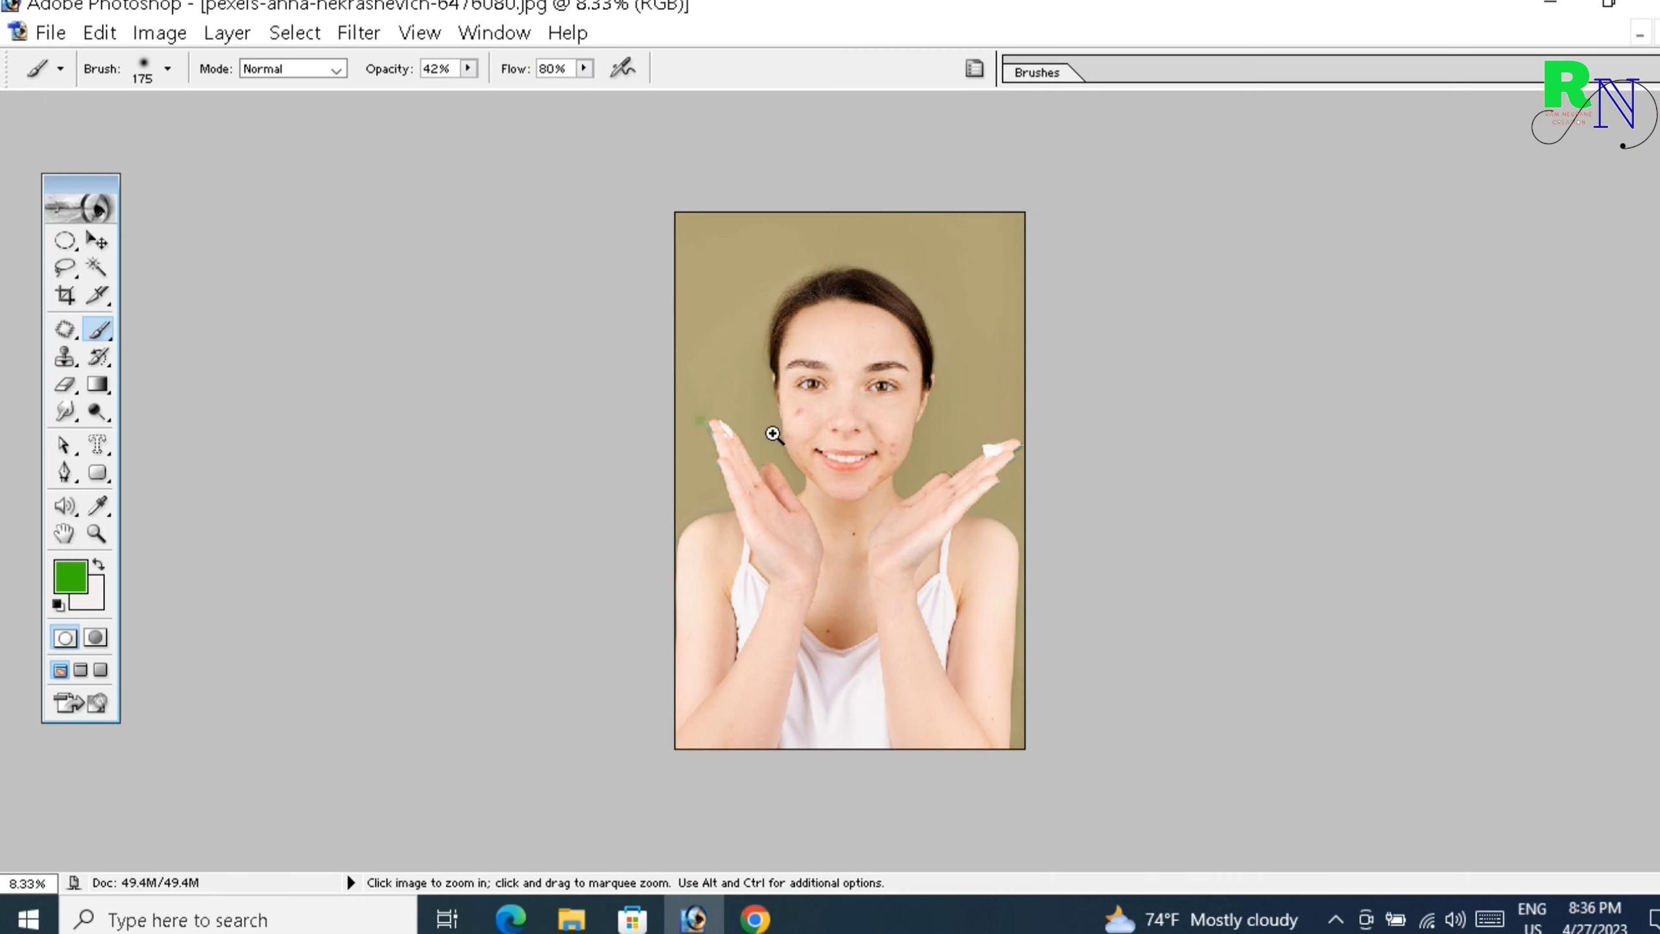
key(ctrl+z)
Zoom in on the woman's face and show the Layers panel
ctrl+click(881, 461)
ctrl+click(881, 461)
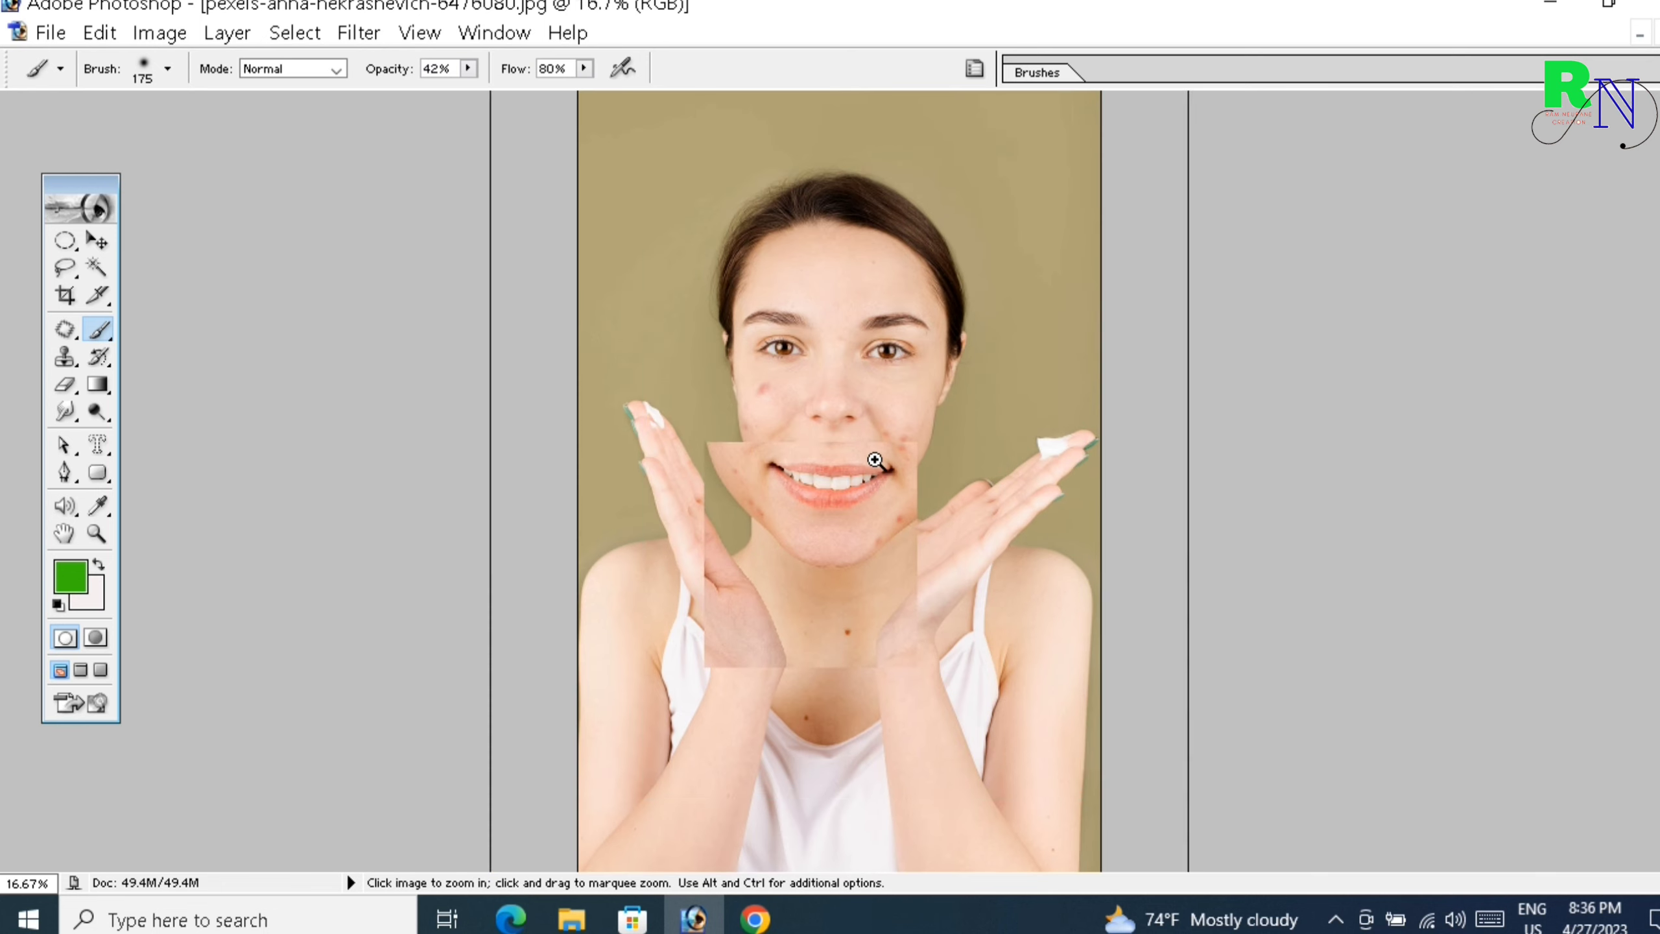
ctrl+click(863, 463)
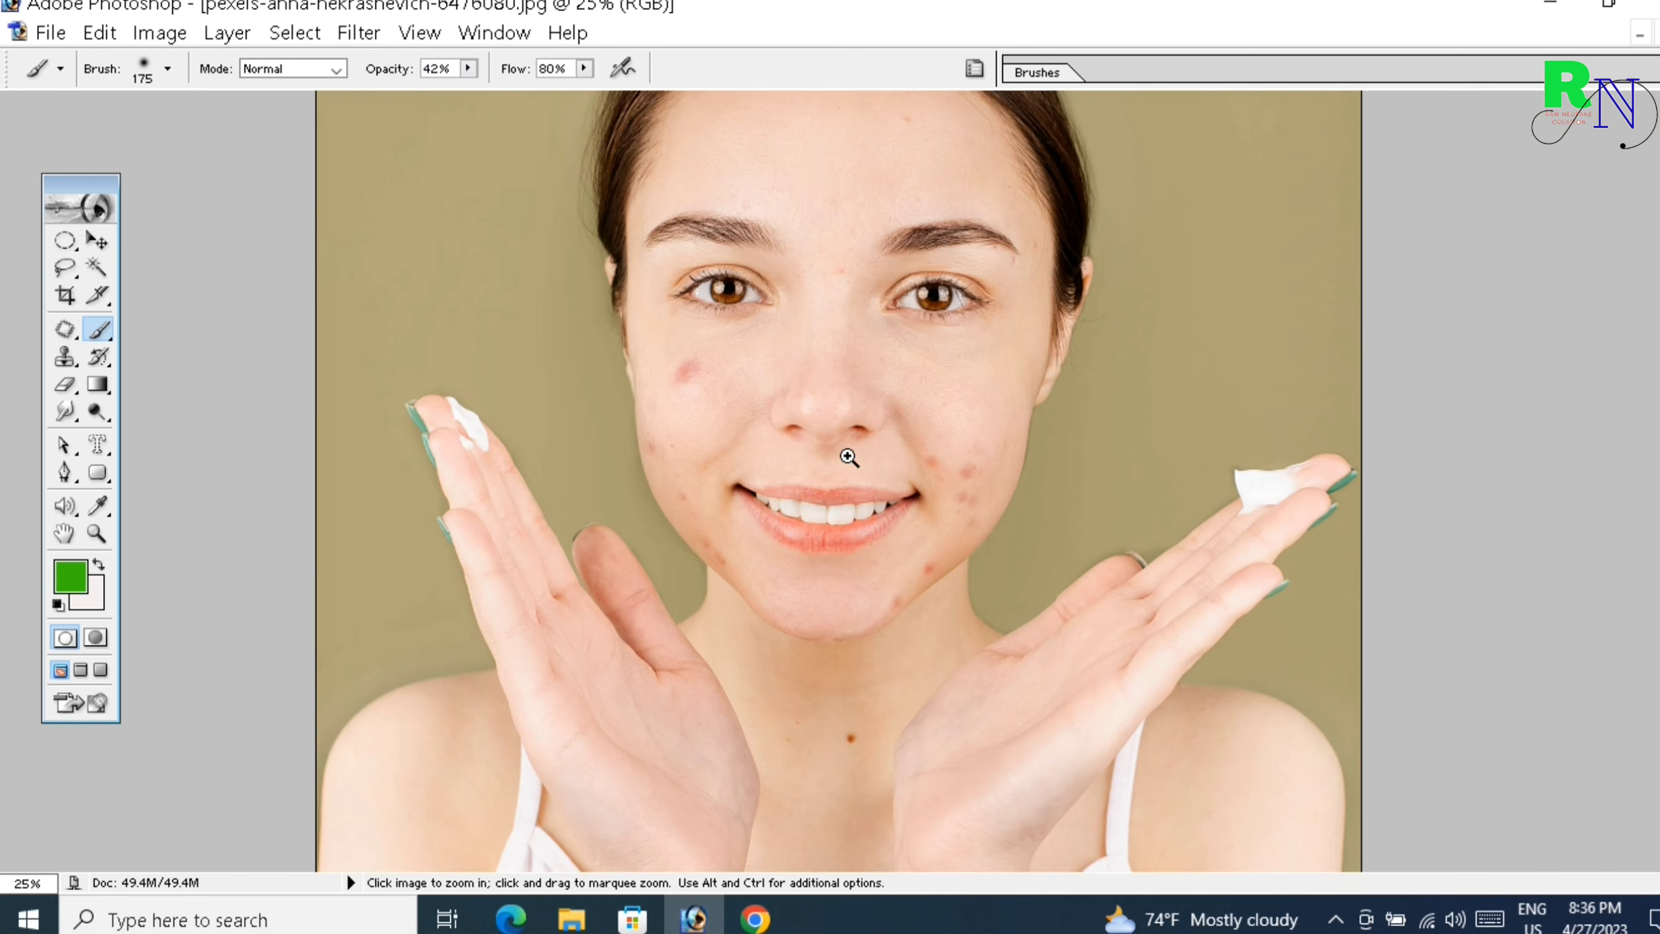
drag(817, 390, 846, 485)
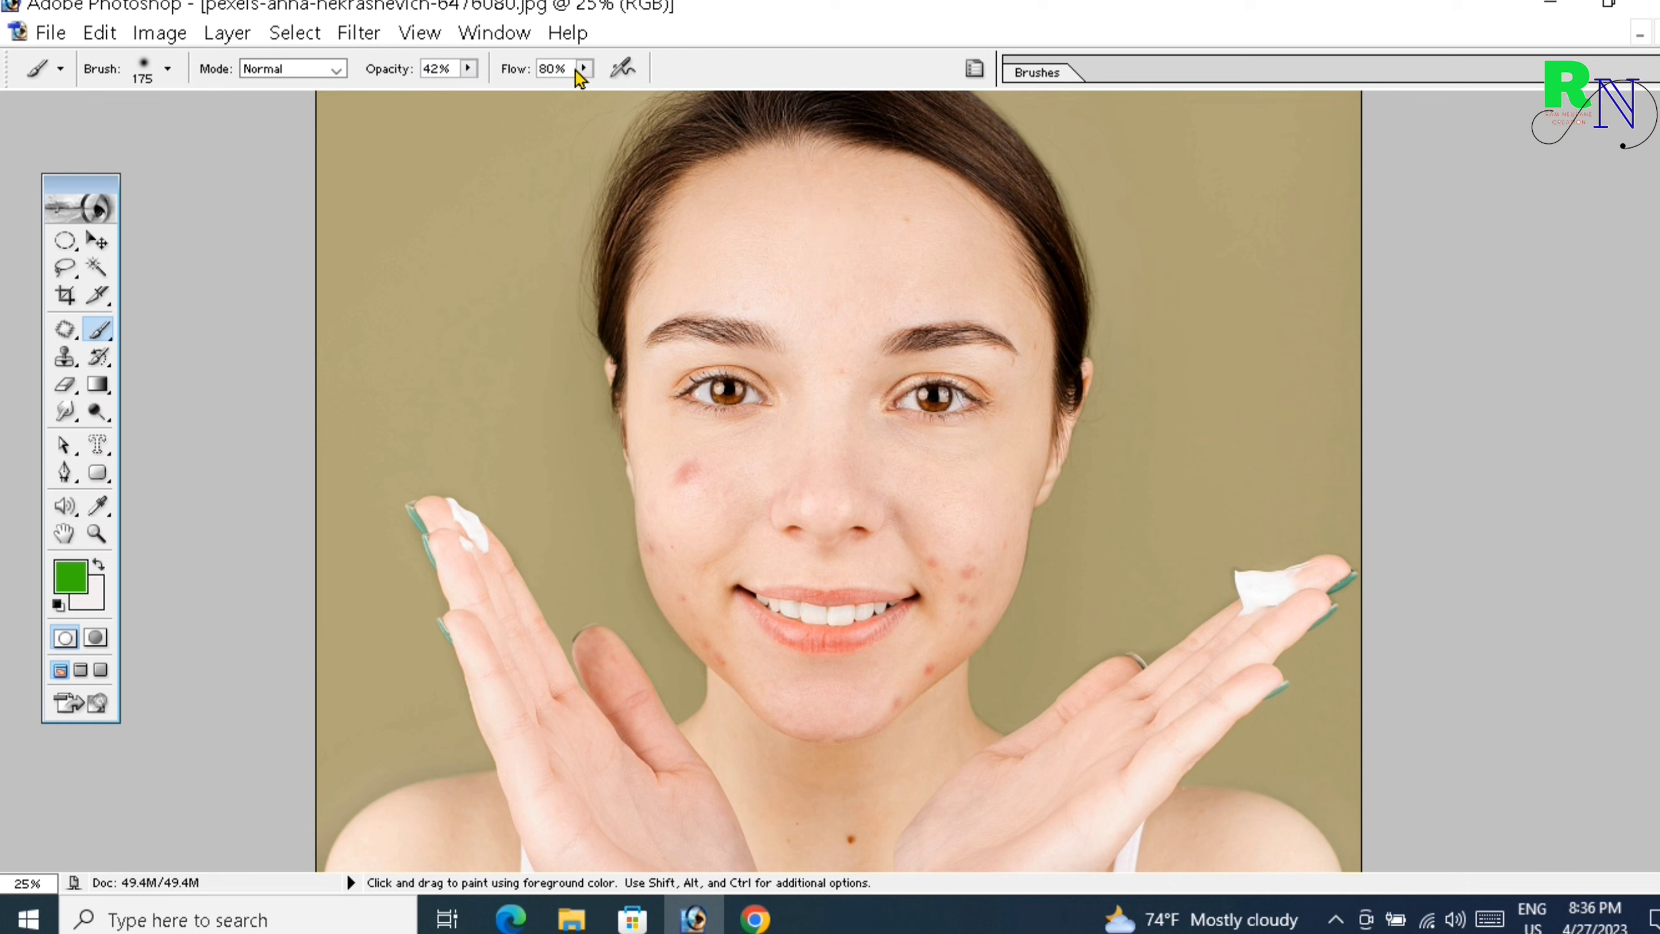
key(F7)
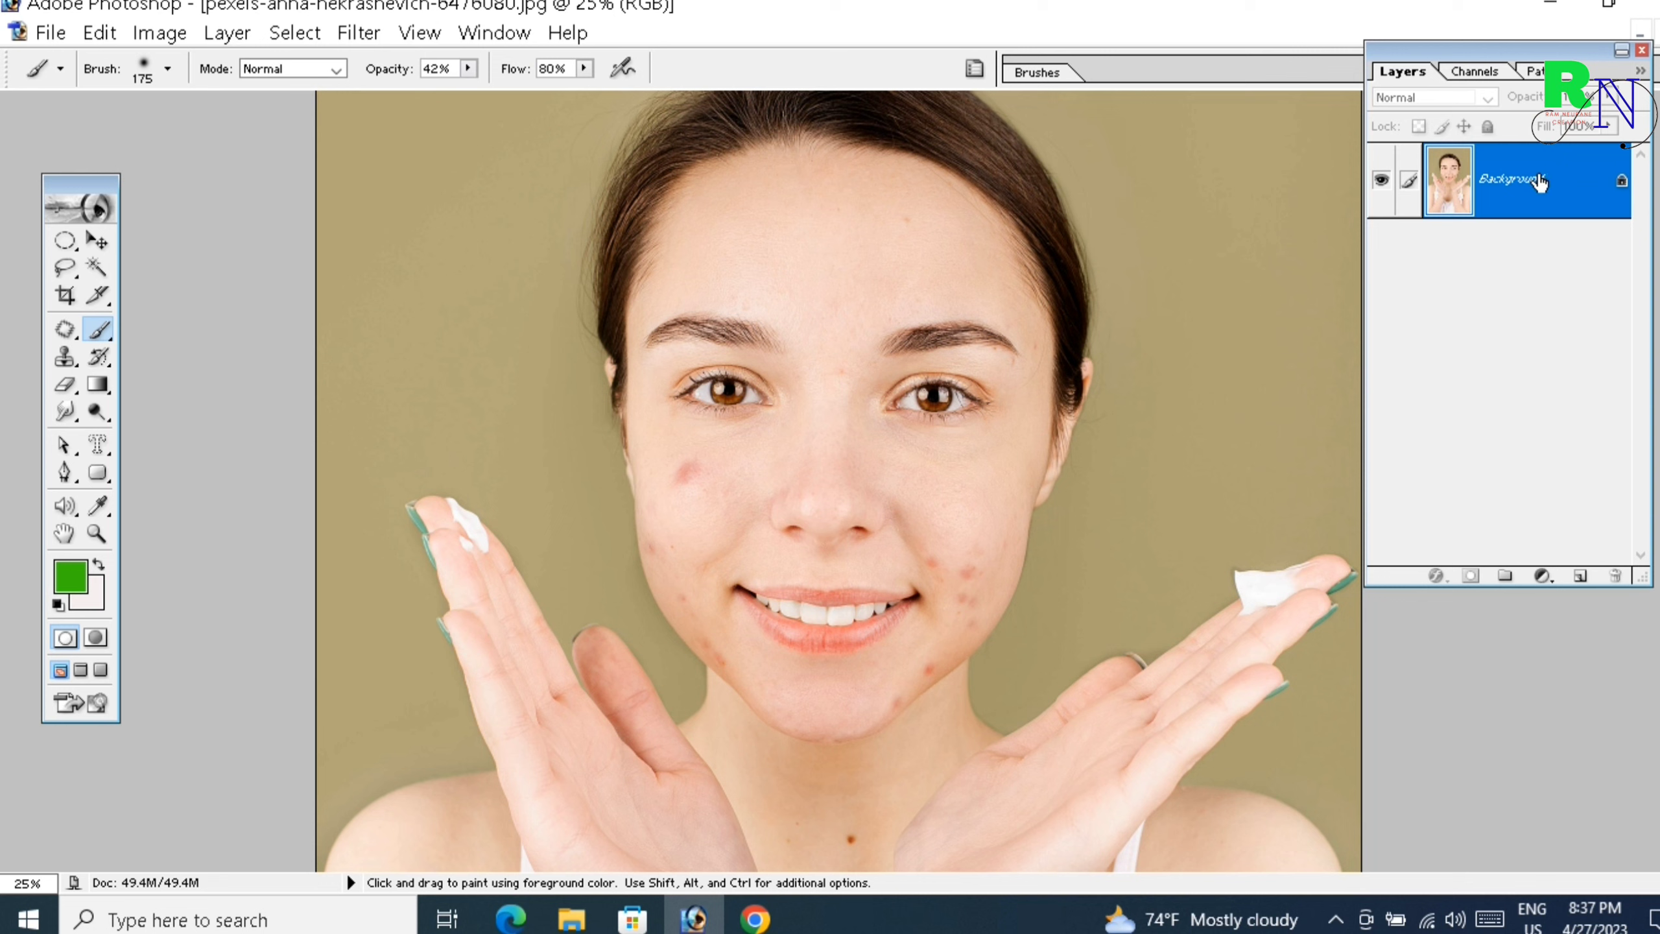
Create a Background copy layer and invert its colours
right_click(1540, 181)
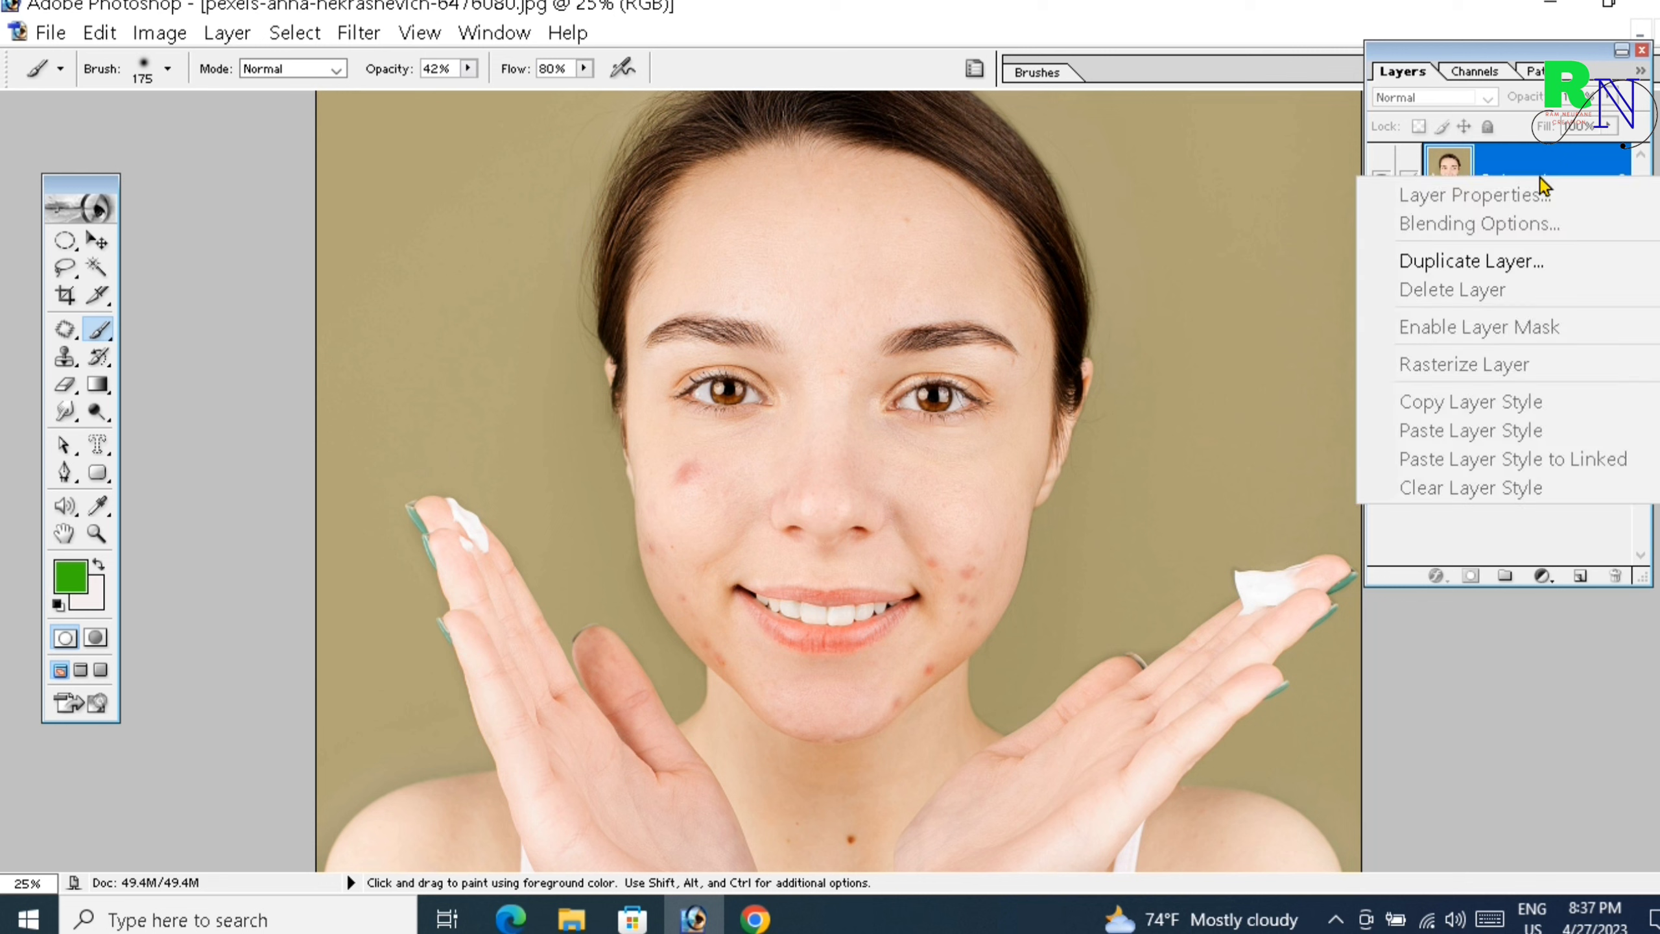
click(1484, 268)
click(1006, 382)
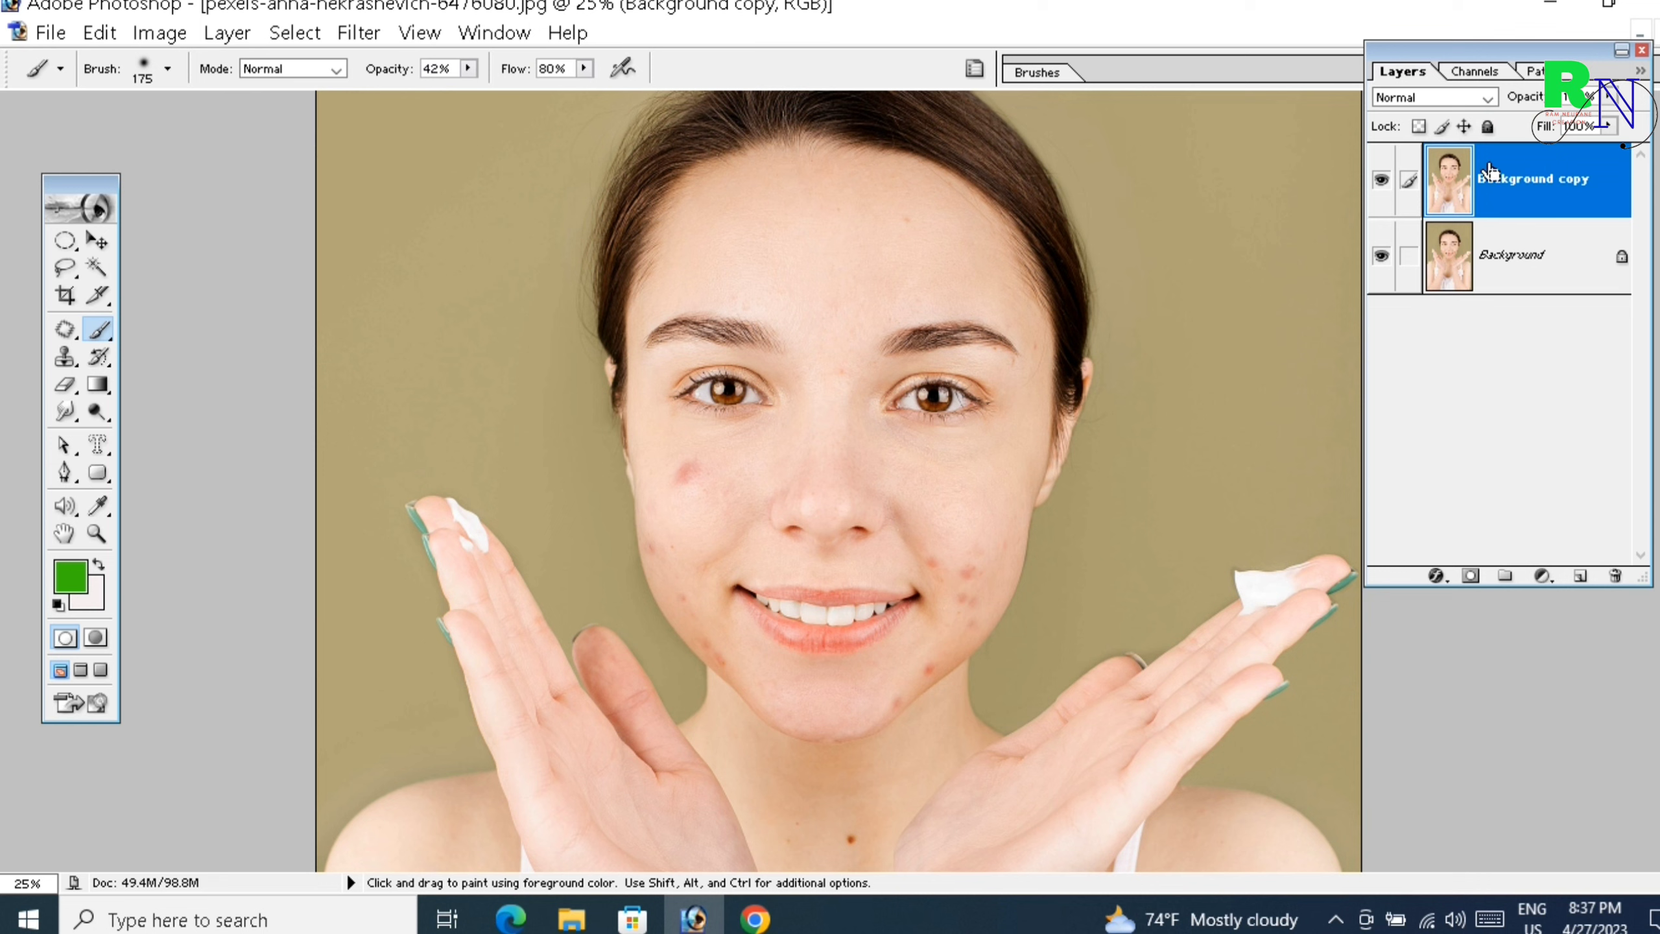
key(ctrl+i)
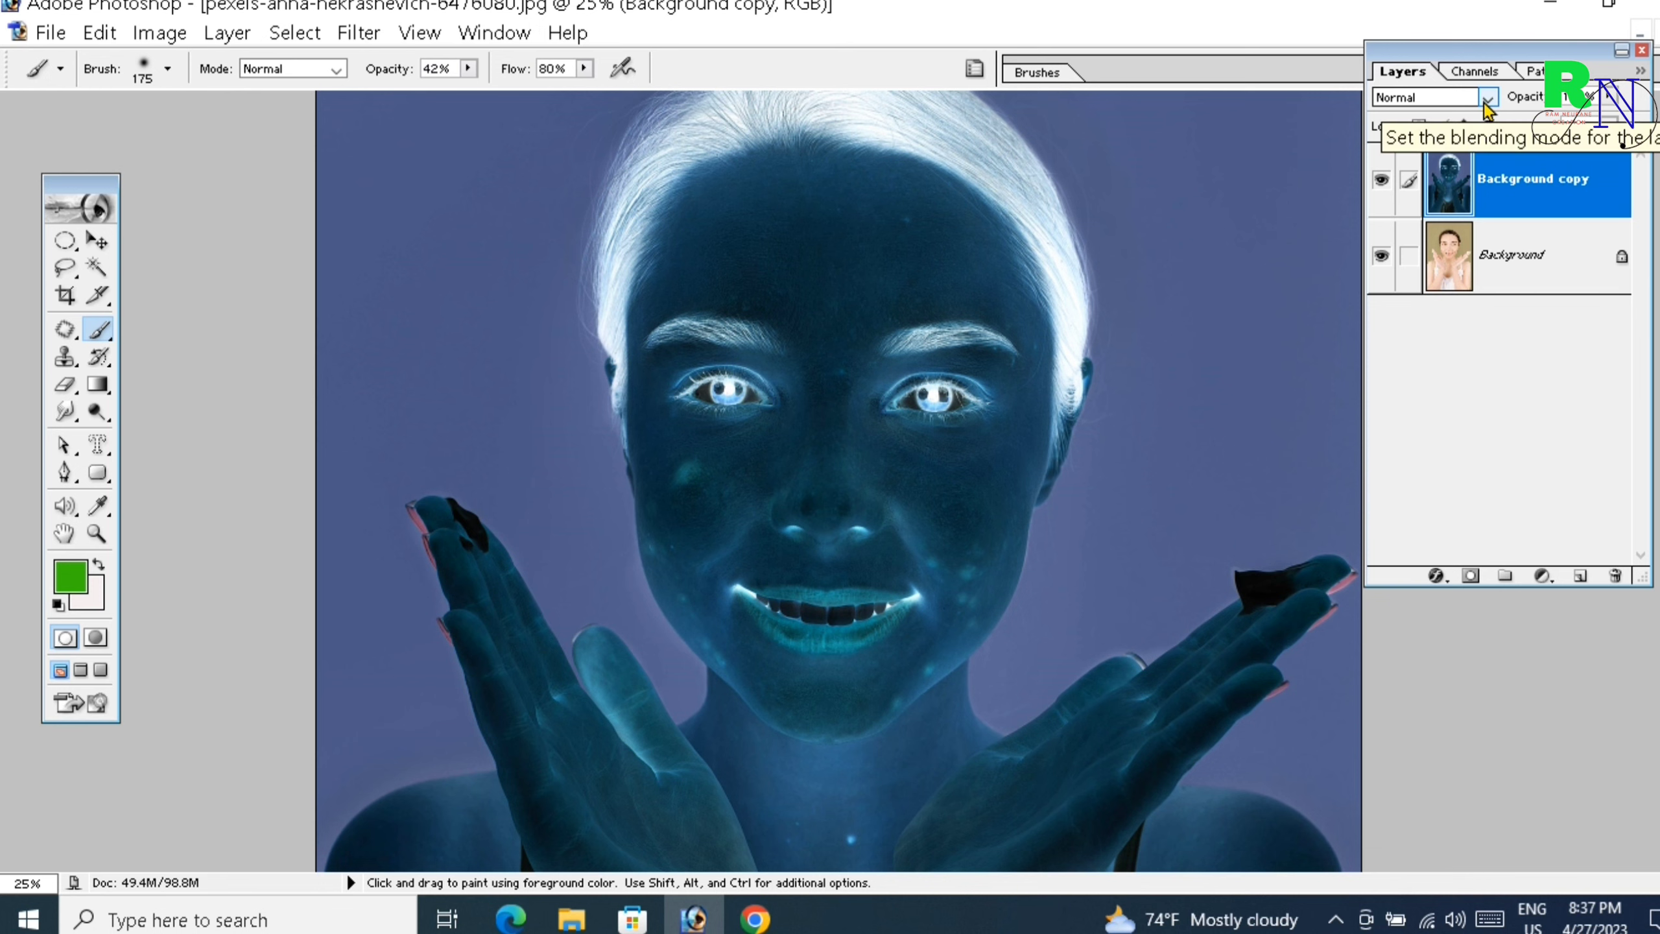
Reapply the inversion on Background copy after an undo, then show its blend-mode choices
key(ctrl+z)
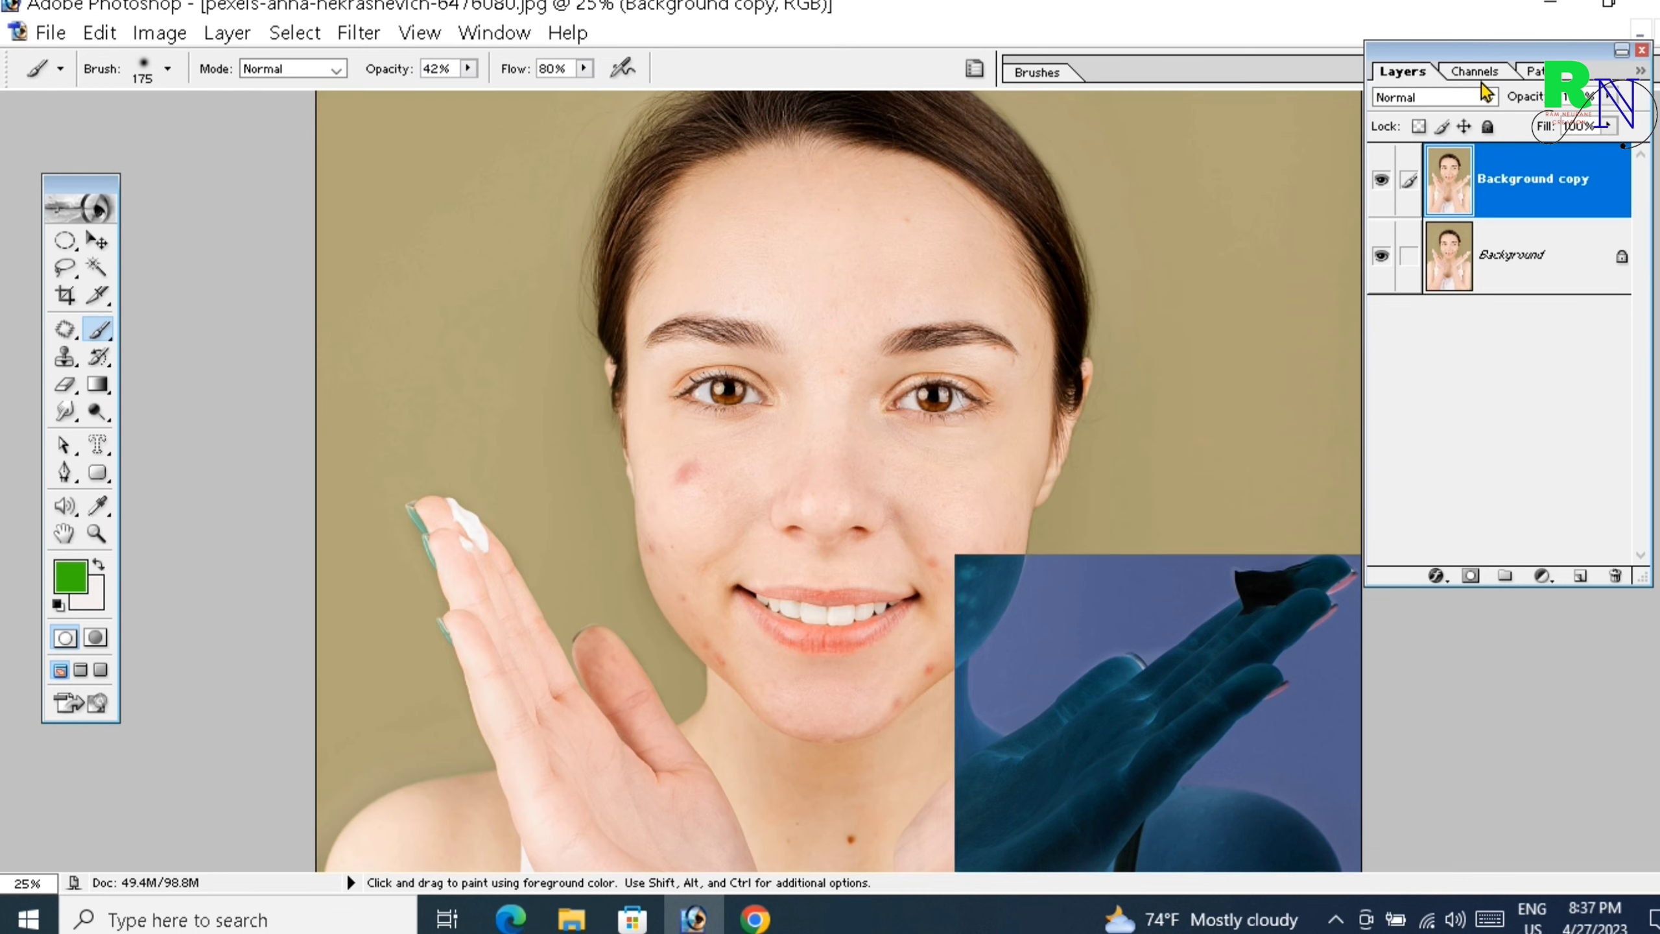
click(291, 34)
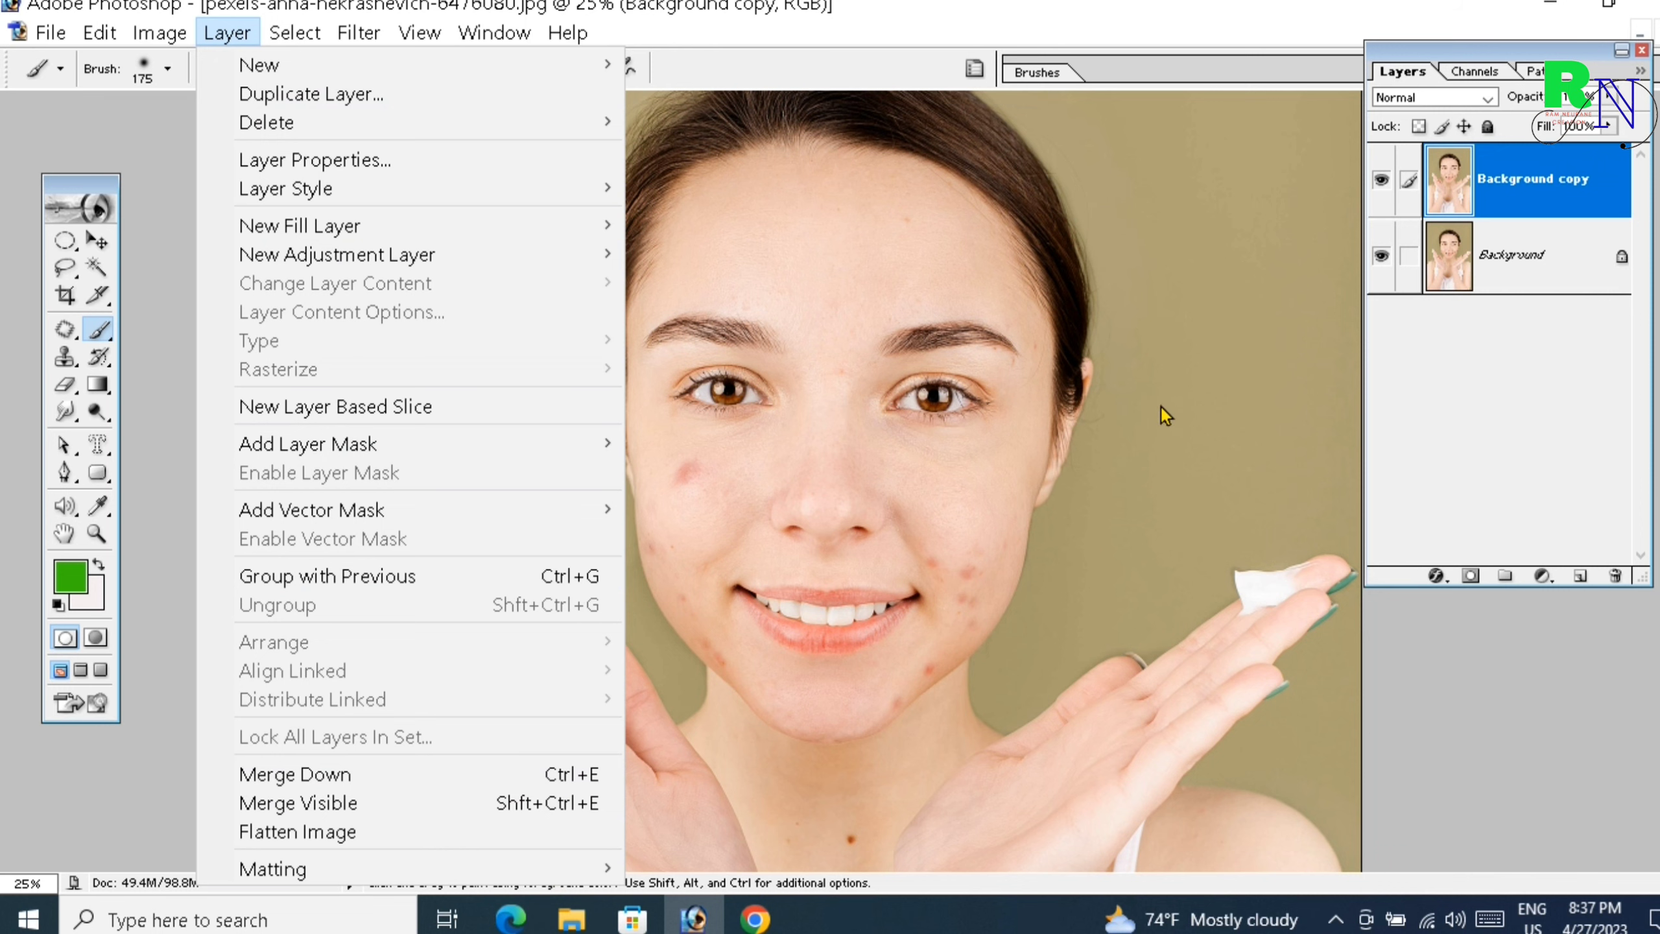
click(1186, 424)
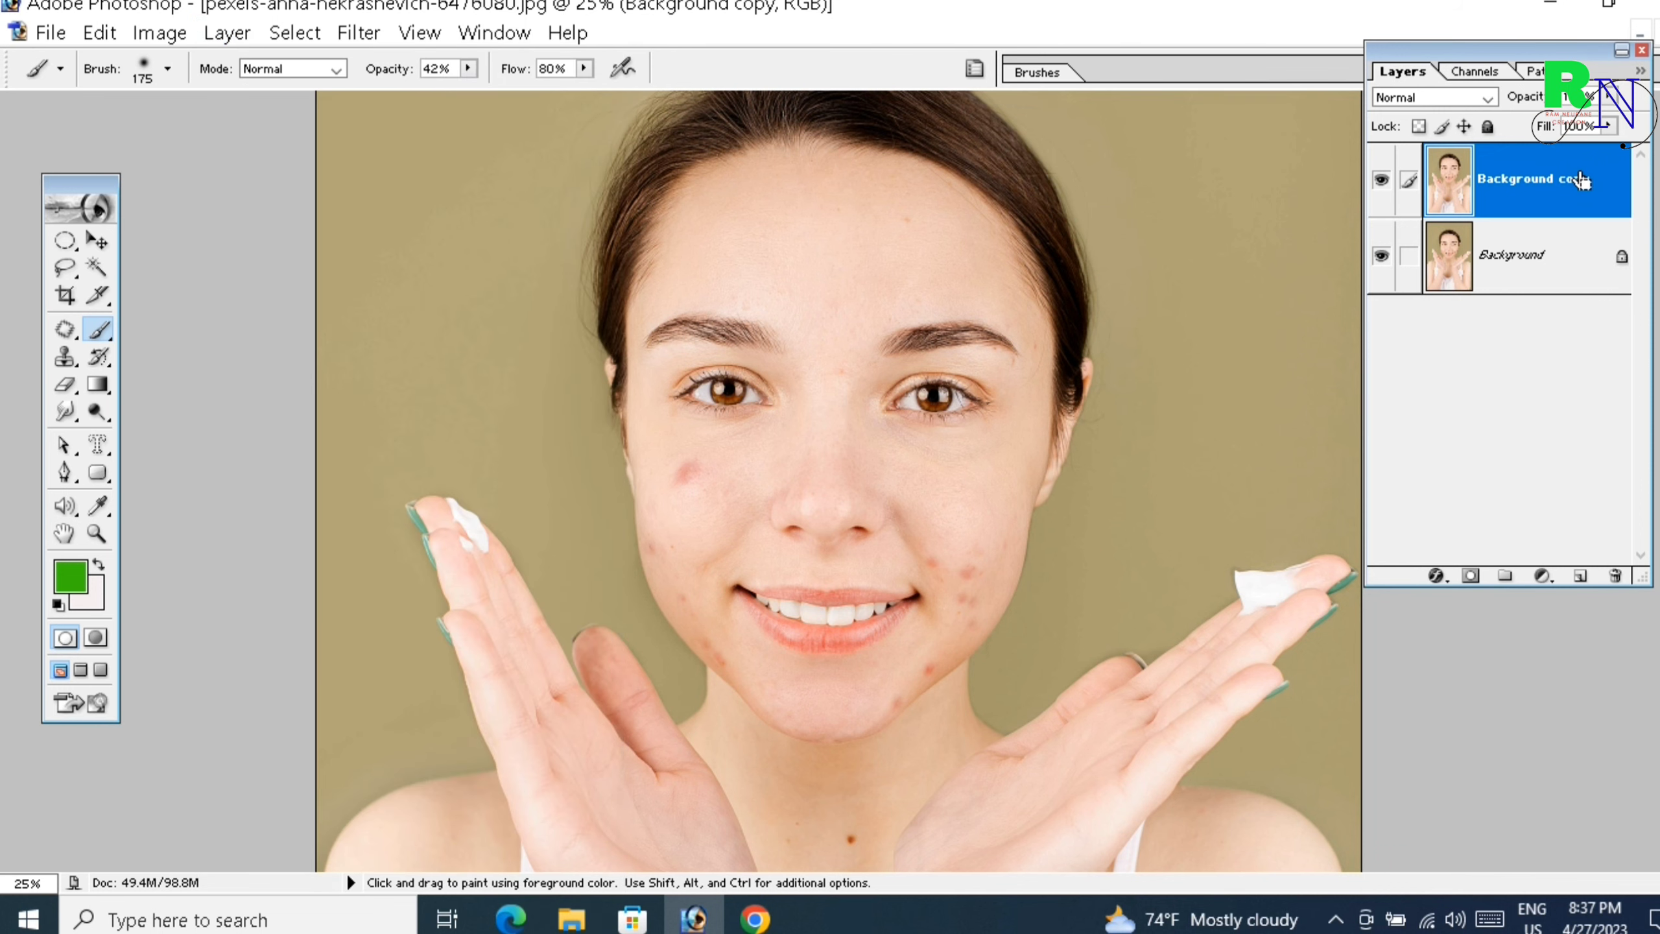
key(ctrl+i)
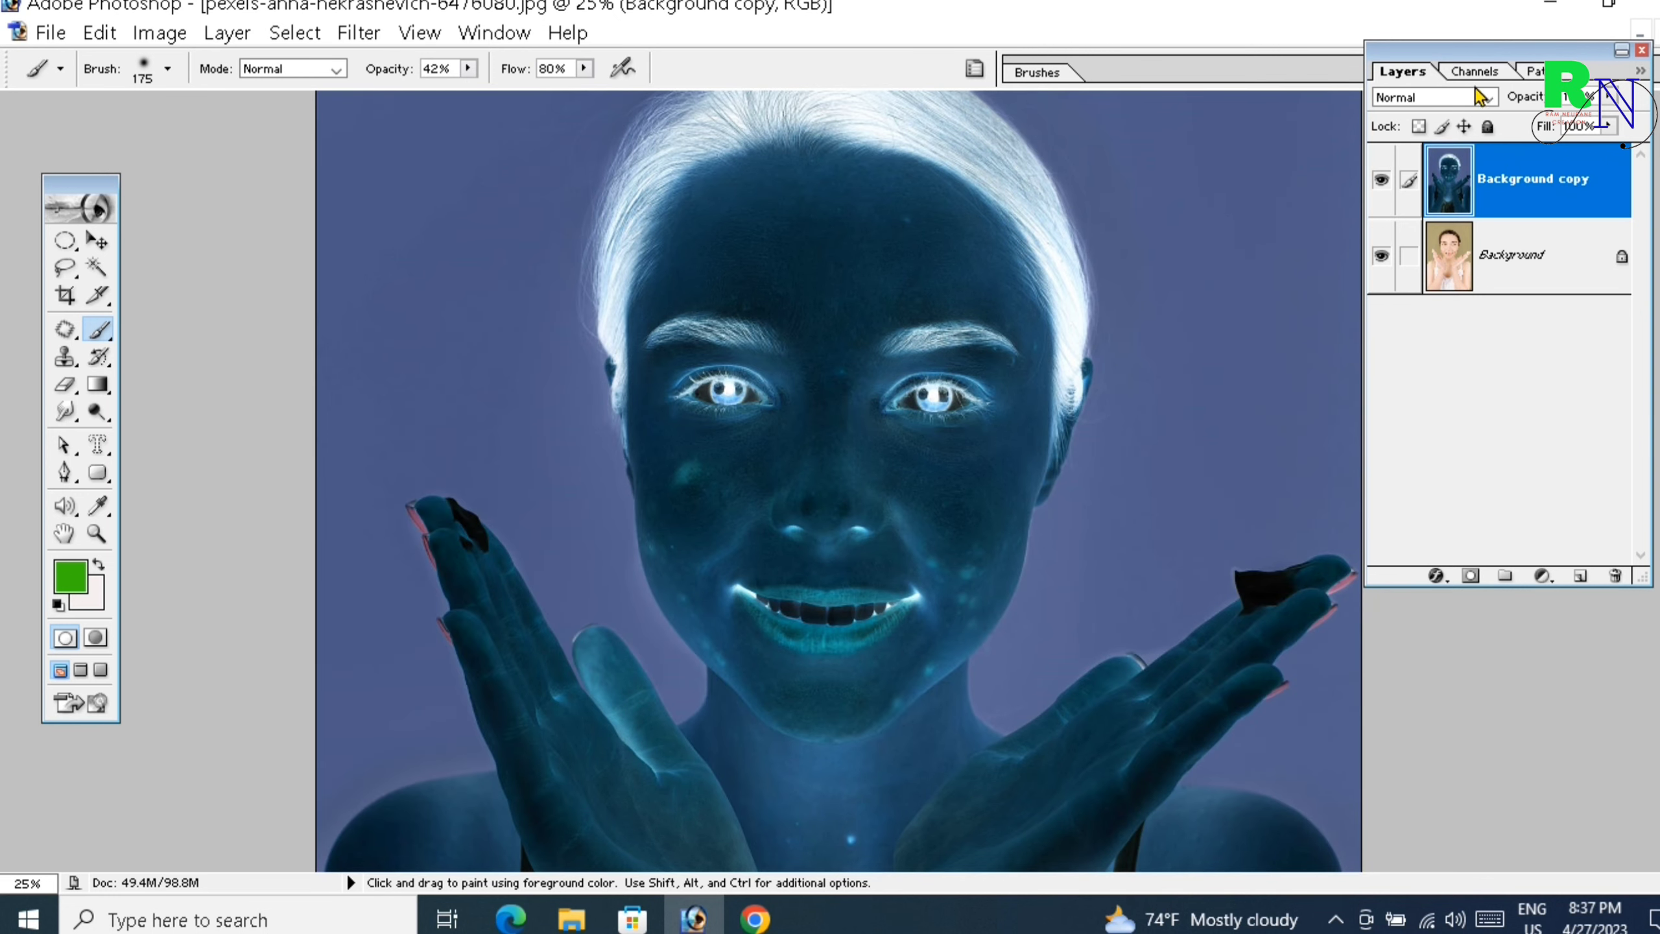
click(1487, 99)
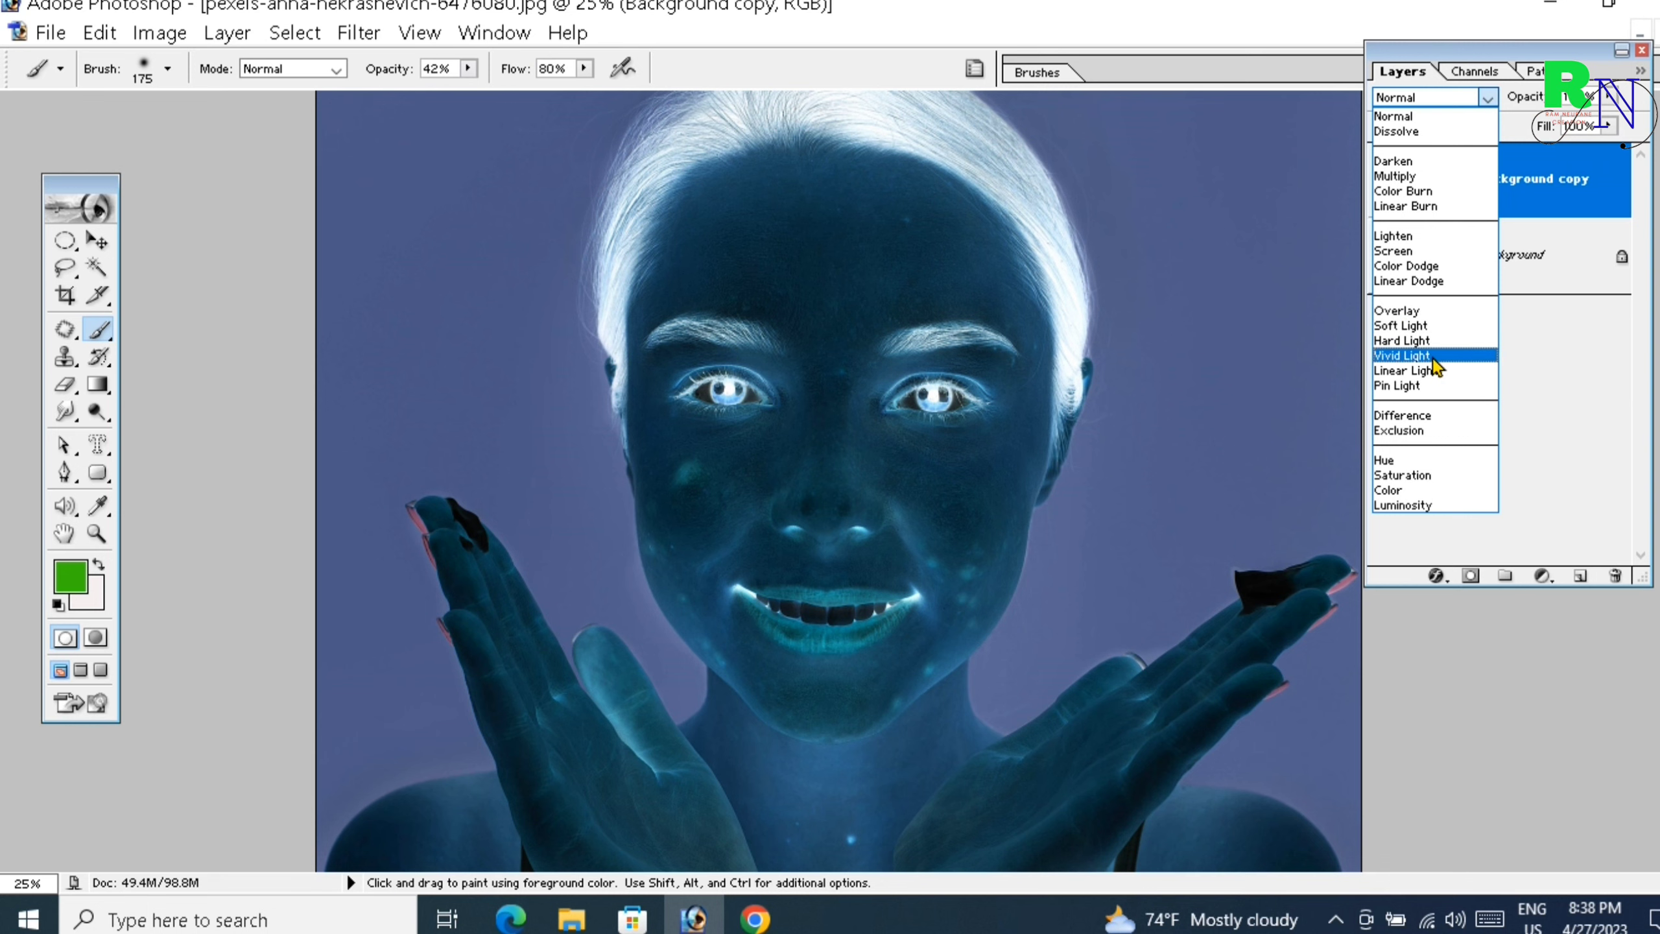
Switch the Background copy's blend mode from Normal to Vivid Light, turning the image grey
click(1431, 357)
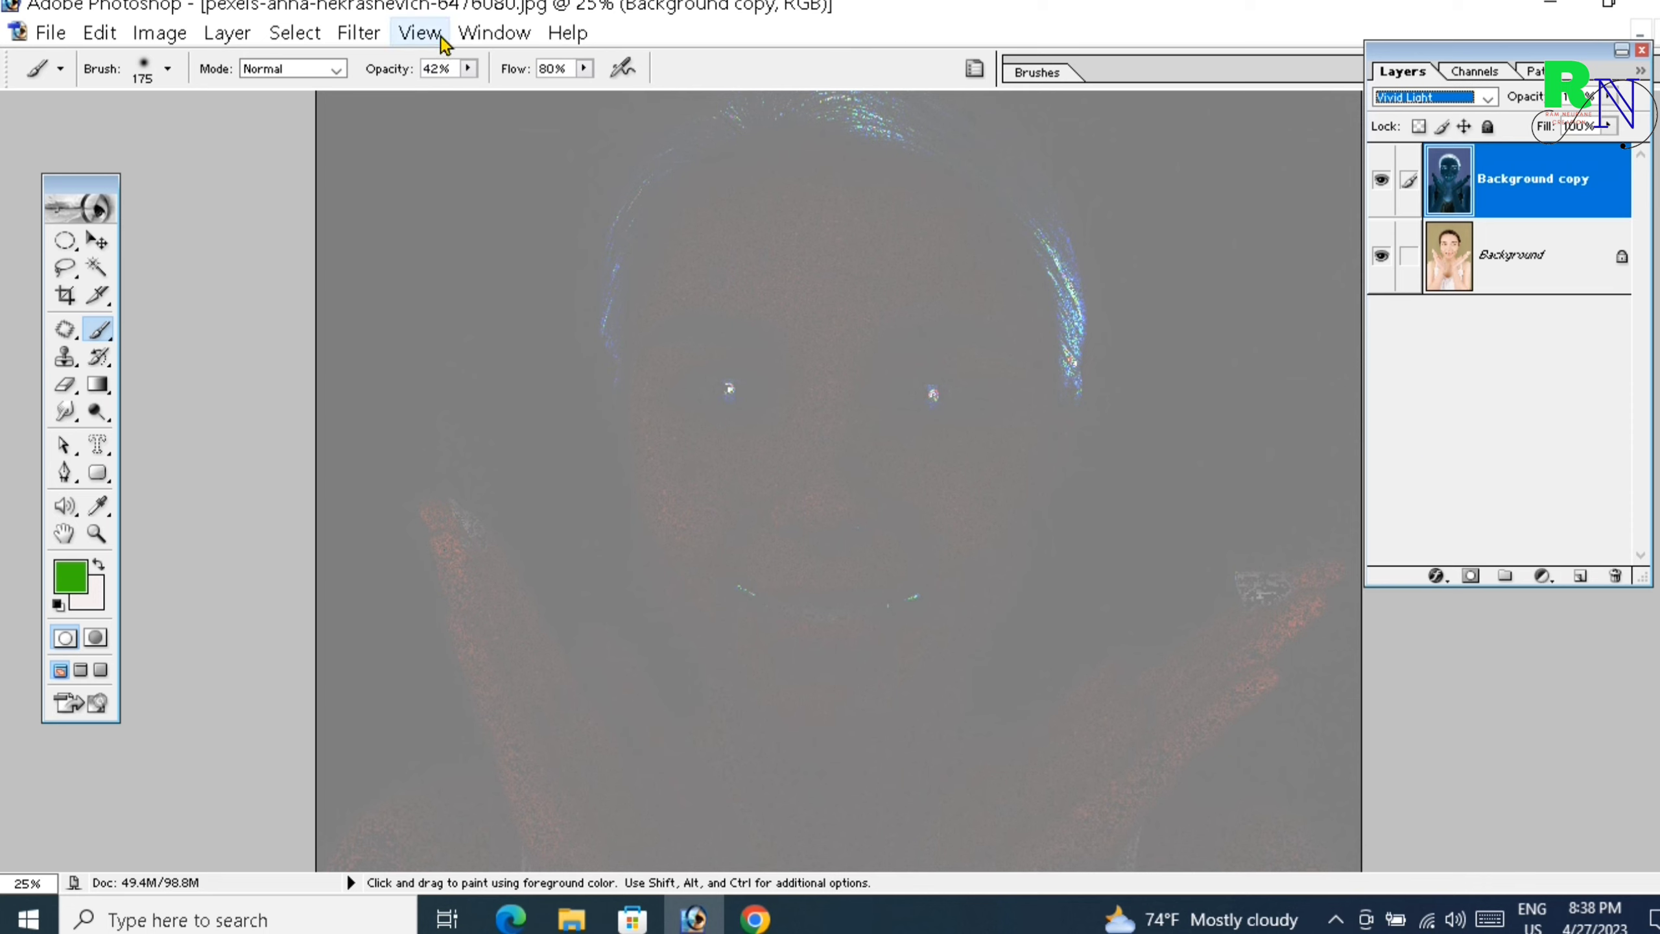
click(372, 36)
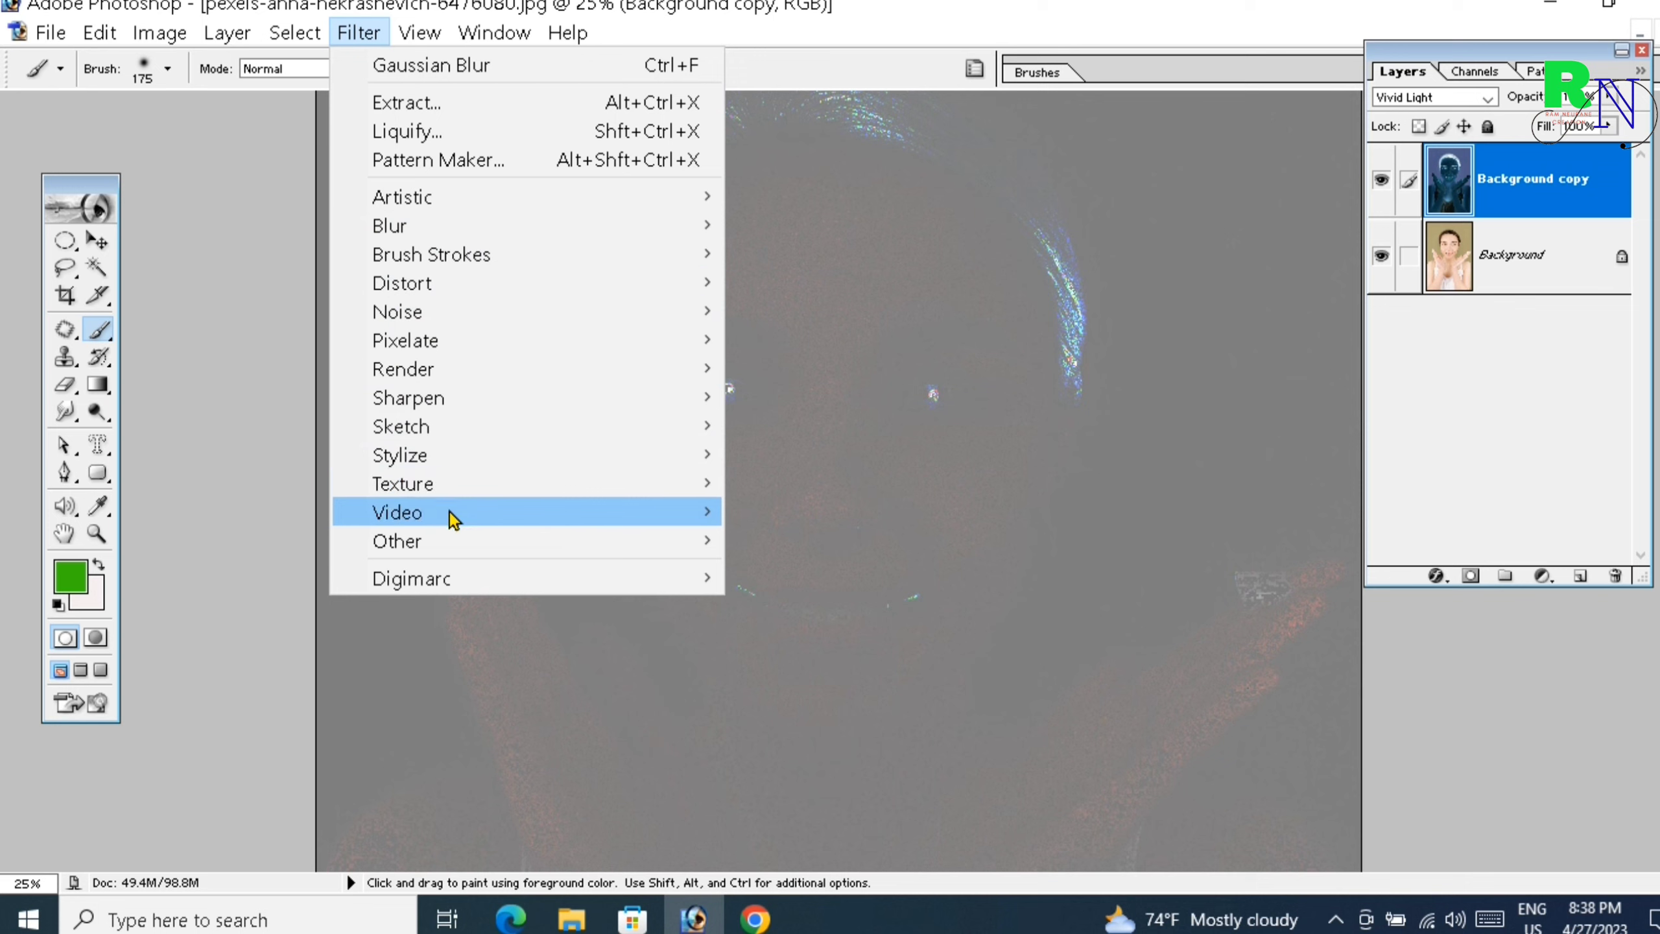
mouse_move(396, 541)
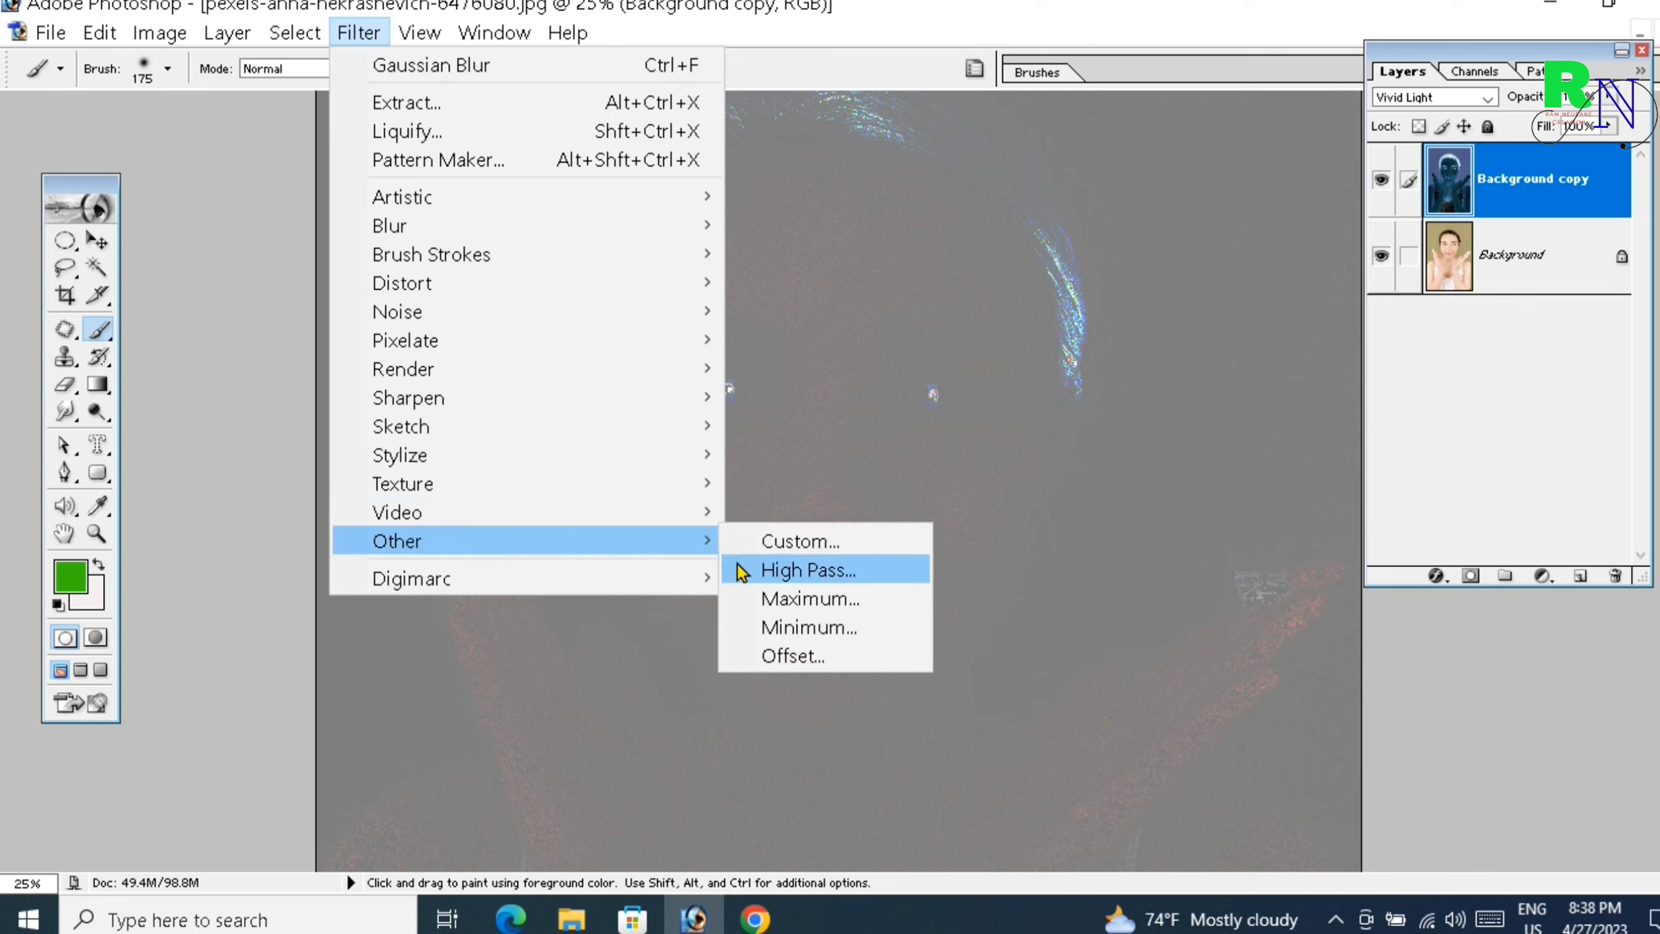
Run Other > High Pass at 21.1 px radius, checking the zoomed-out preview
click(876, 574)
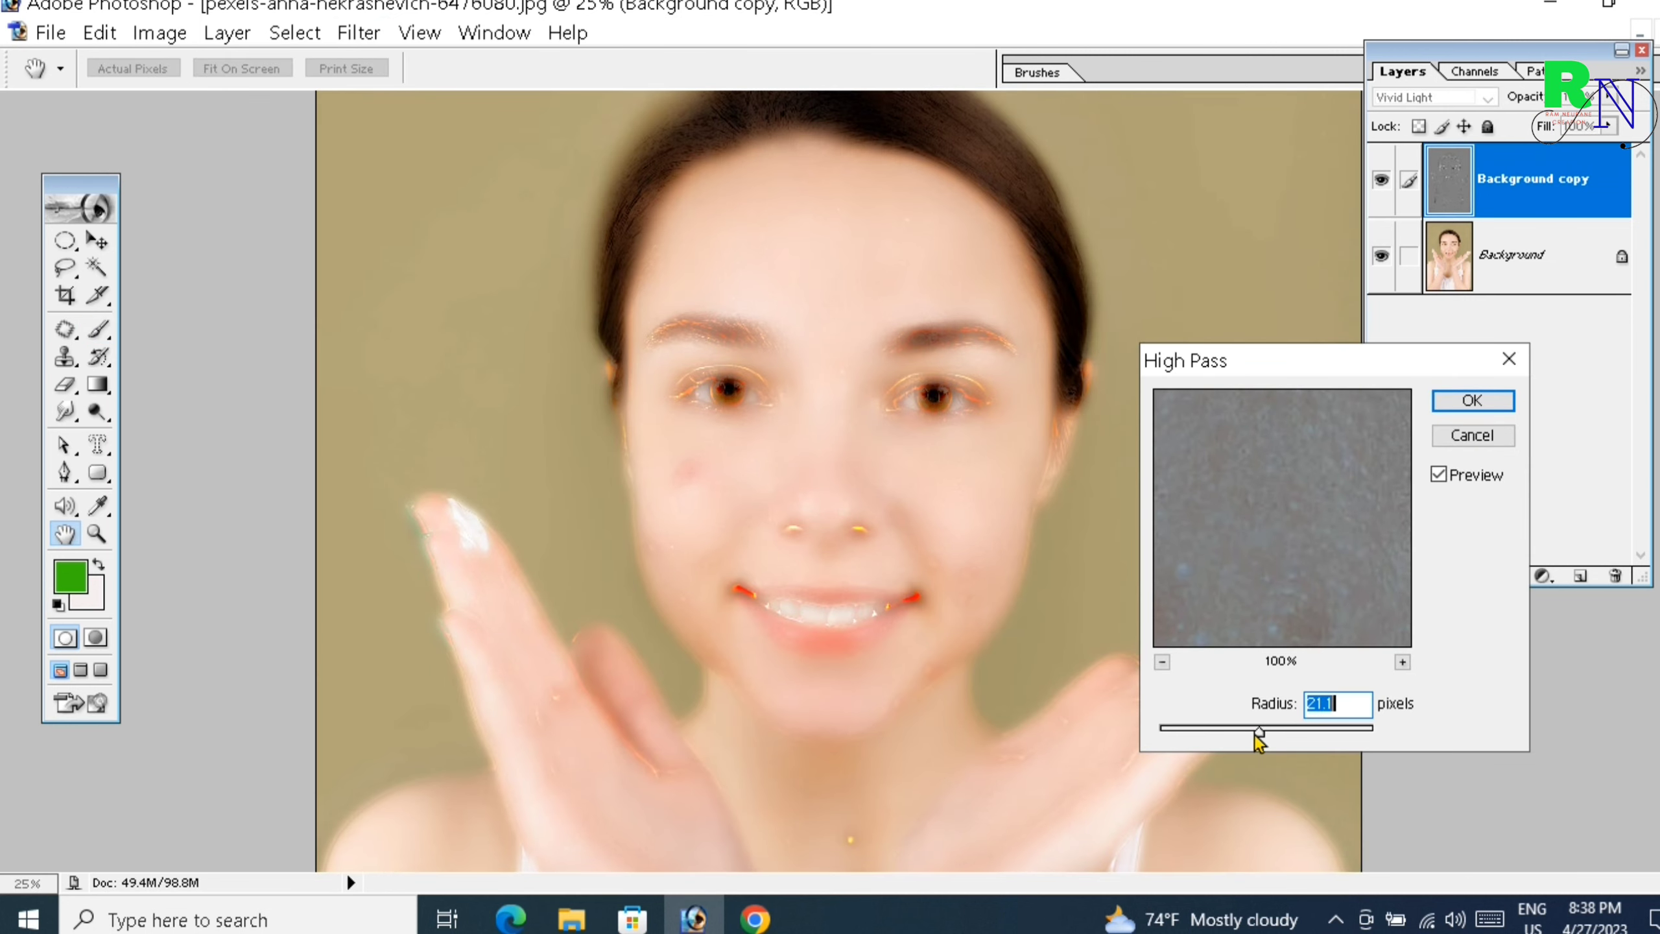
drag(1330, 364, 1313, 139)
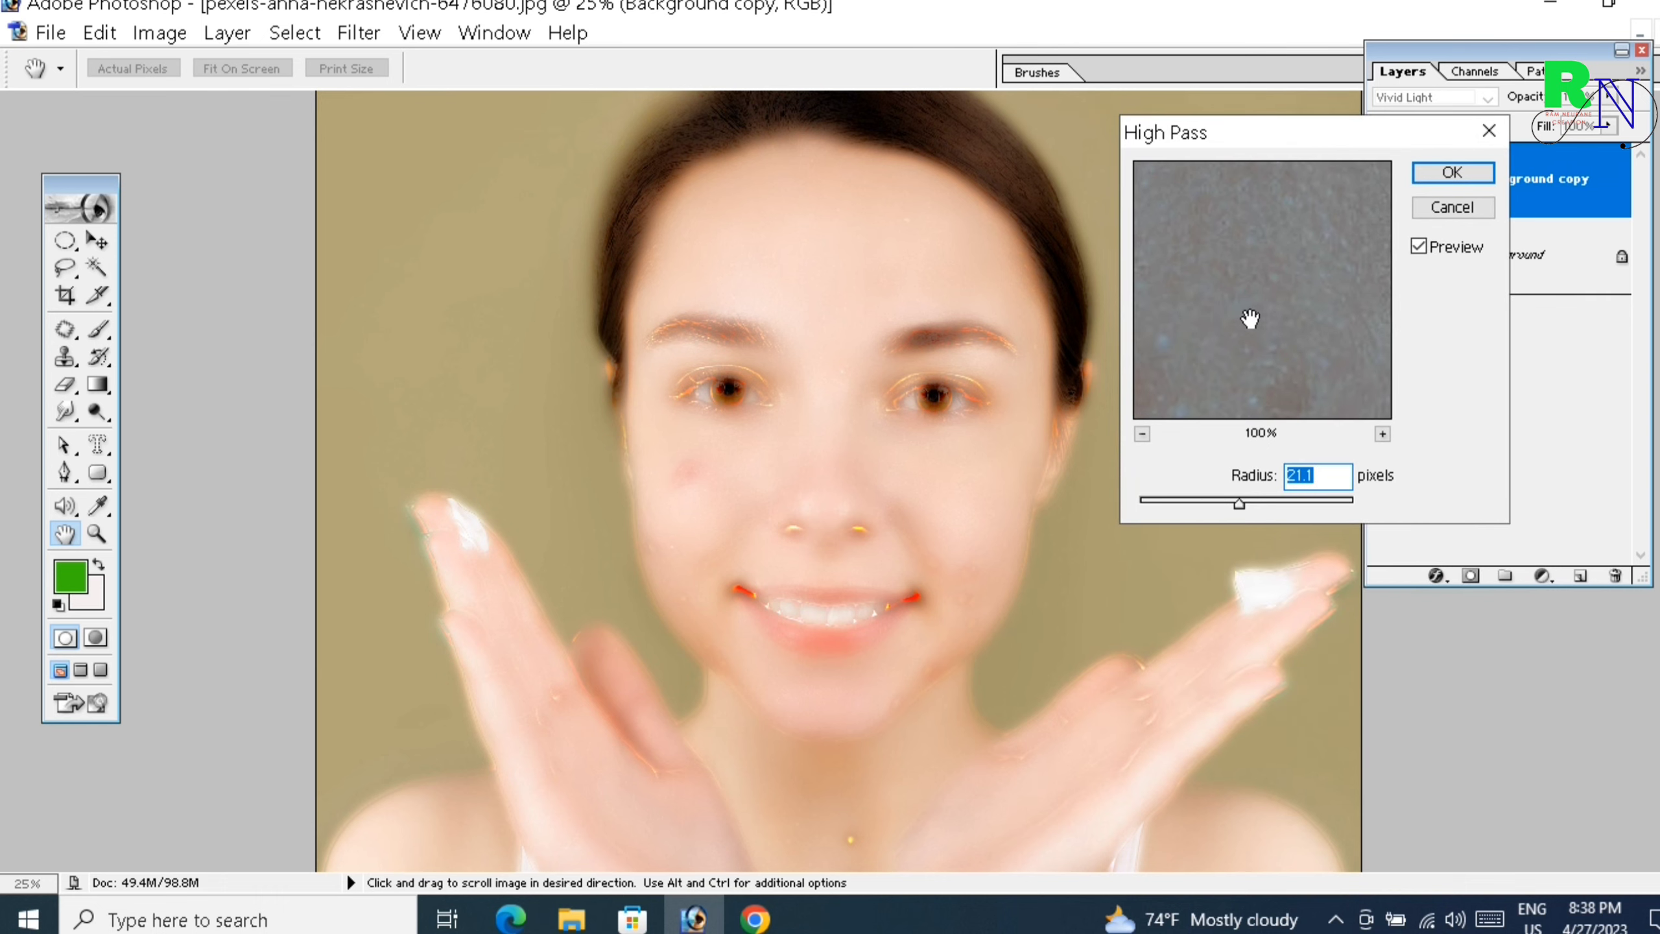
drag(1252, 326, 1273, 309)
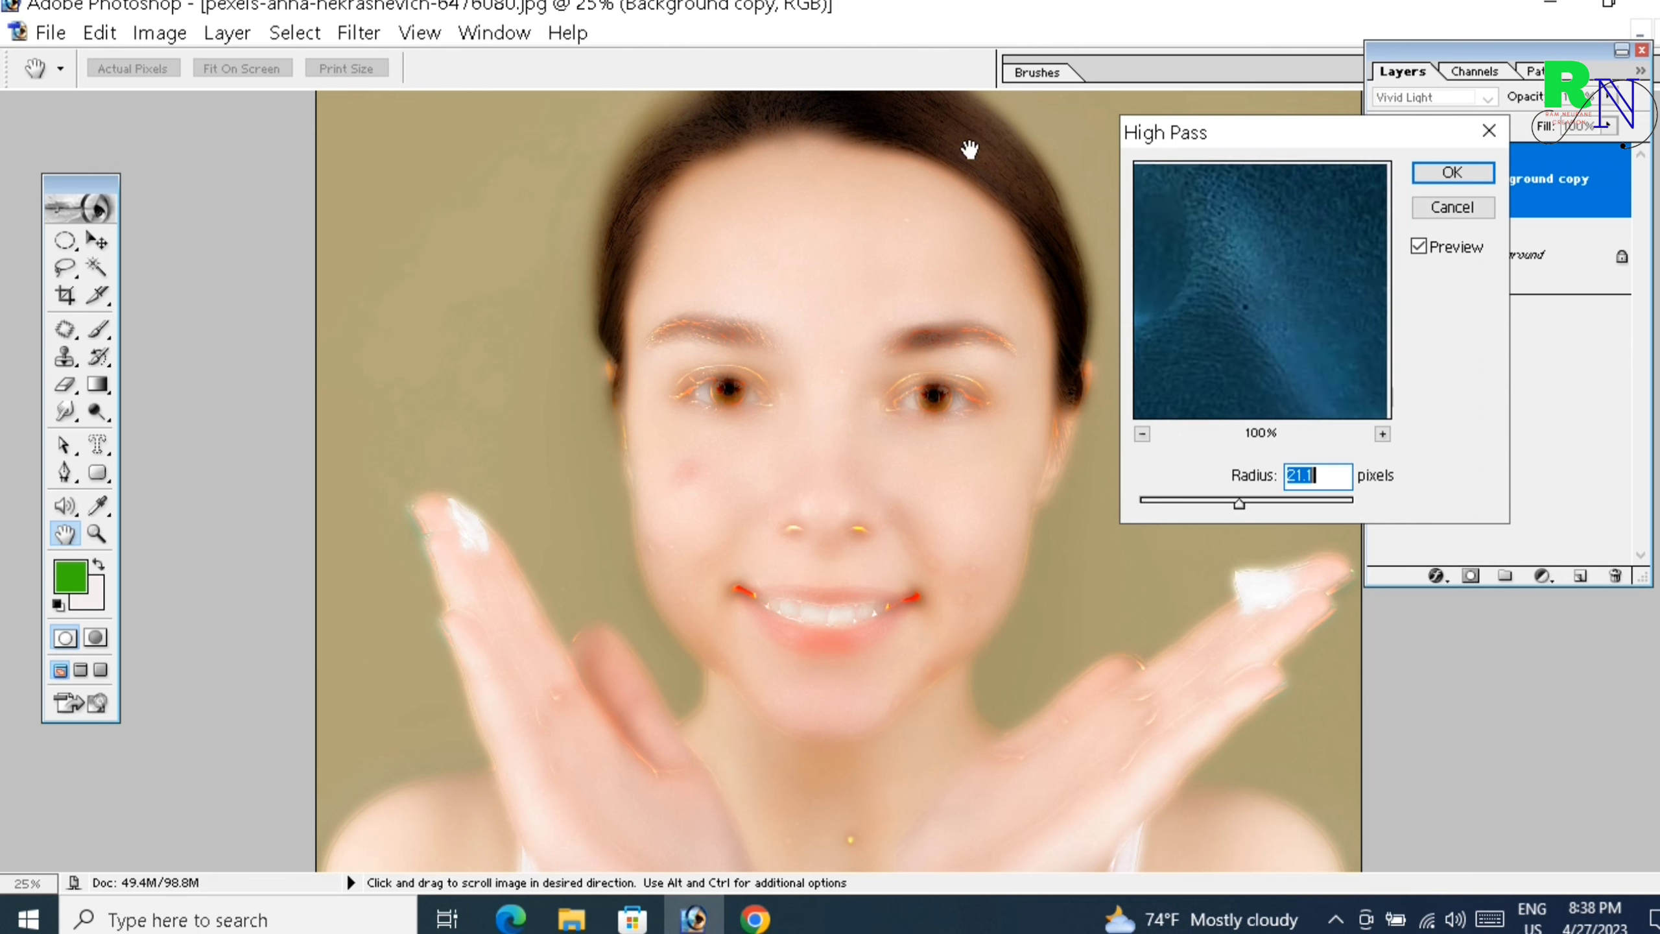
click(927, 266)
drag(1174, 223, 1292, 404)
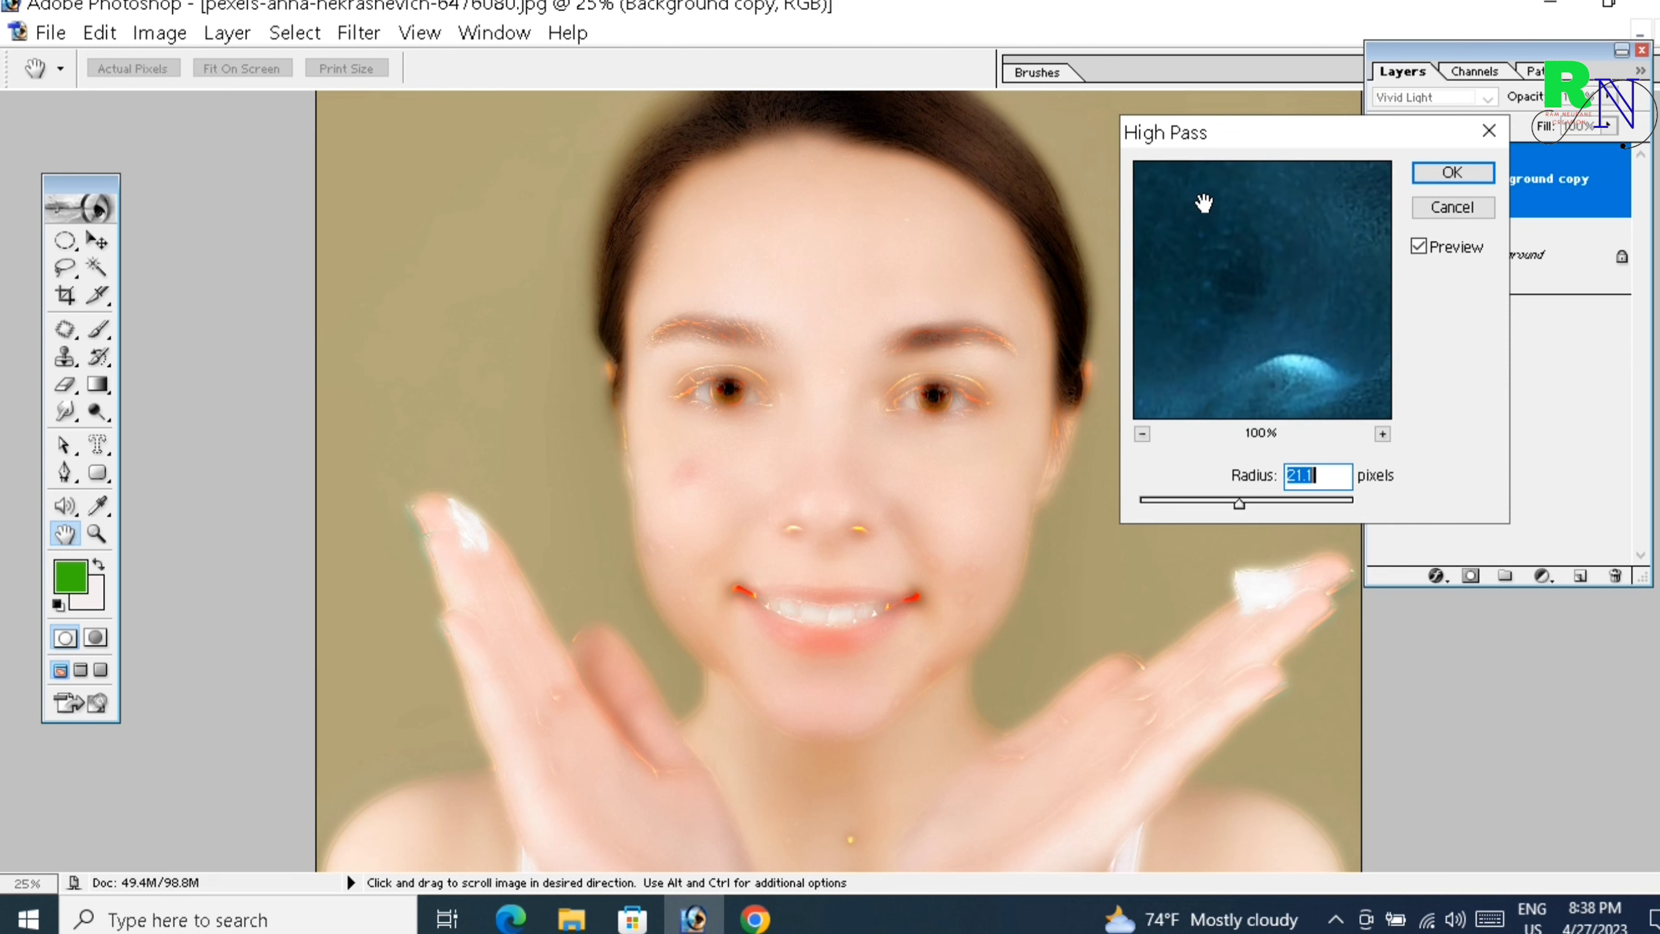
click(1141, 434)
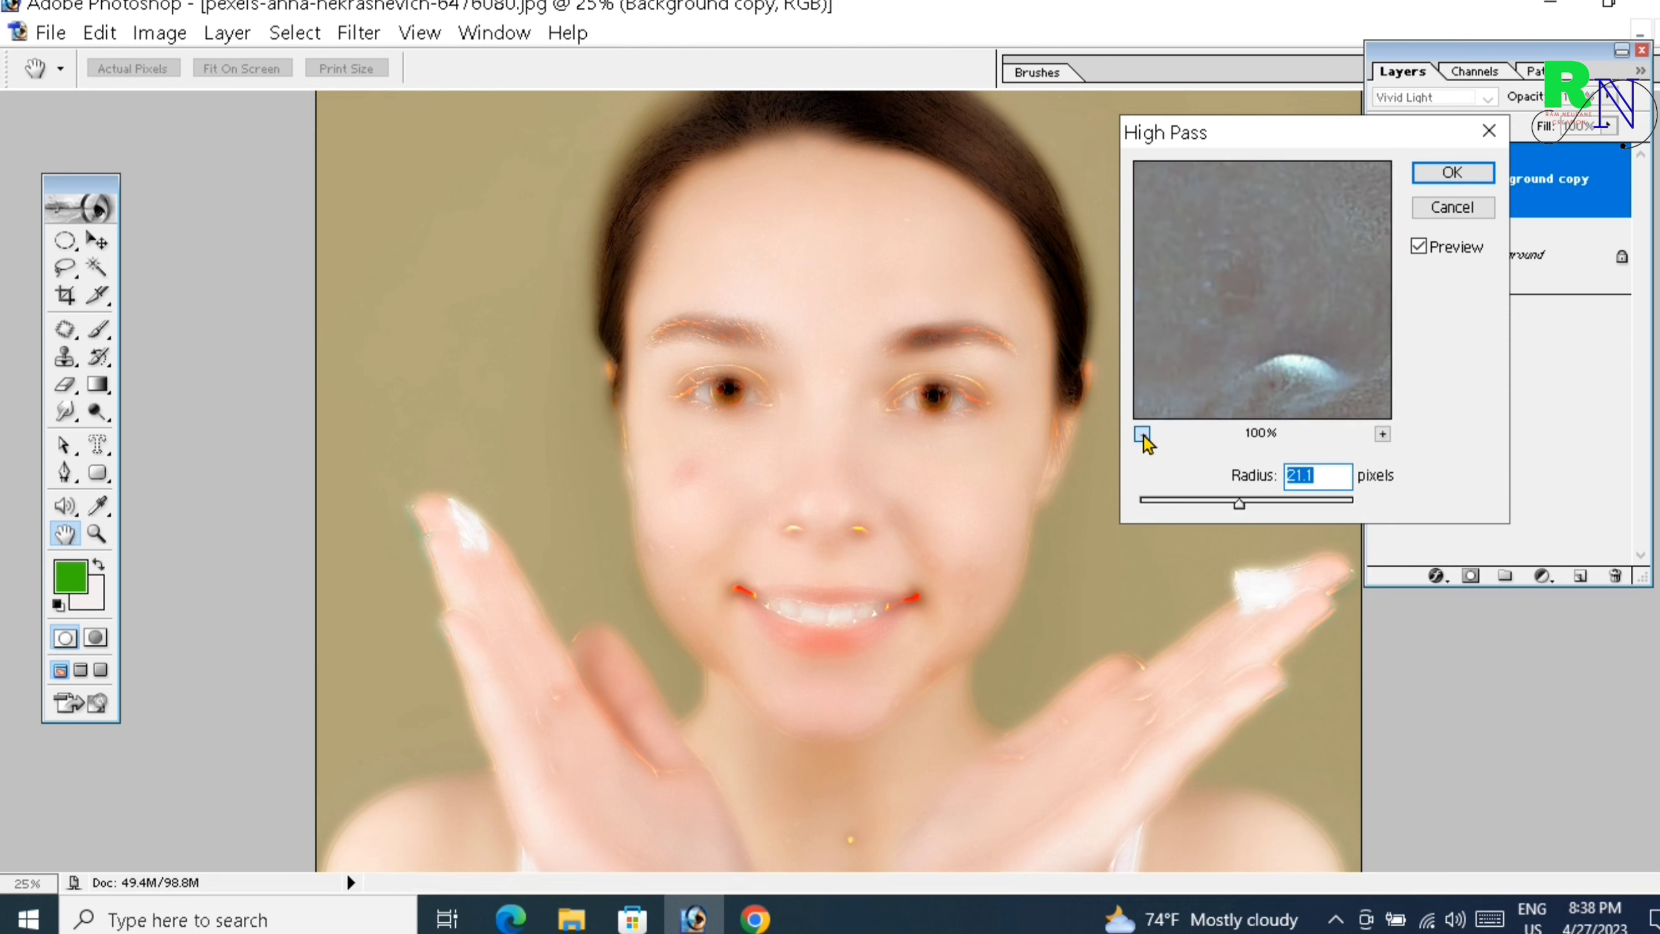
click(1142, 434)
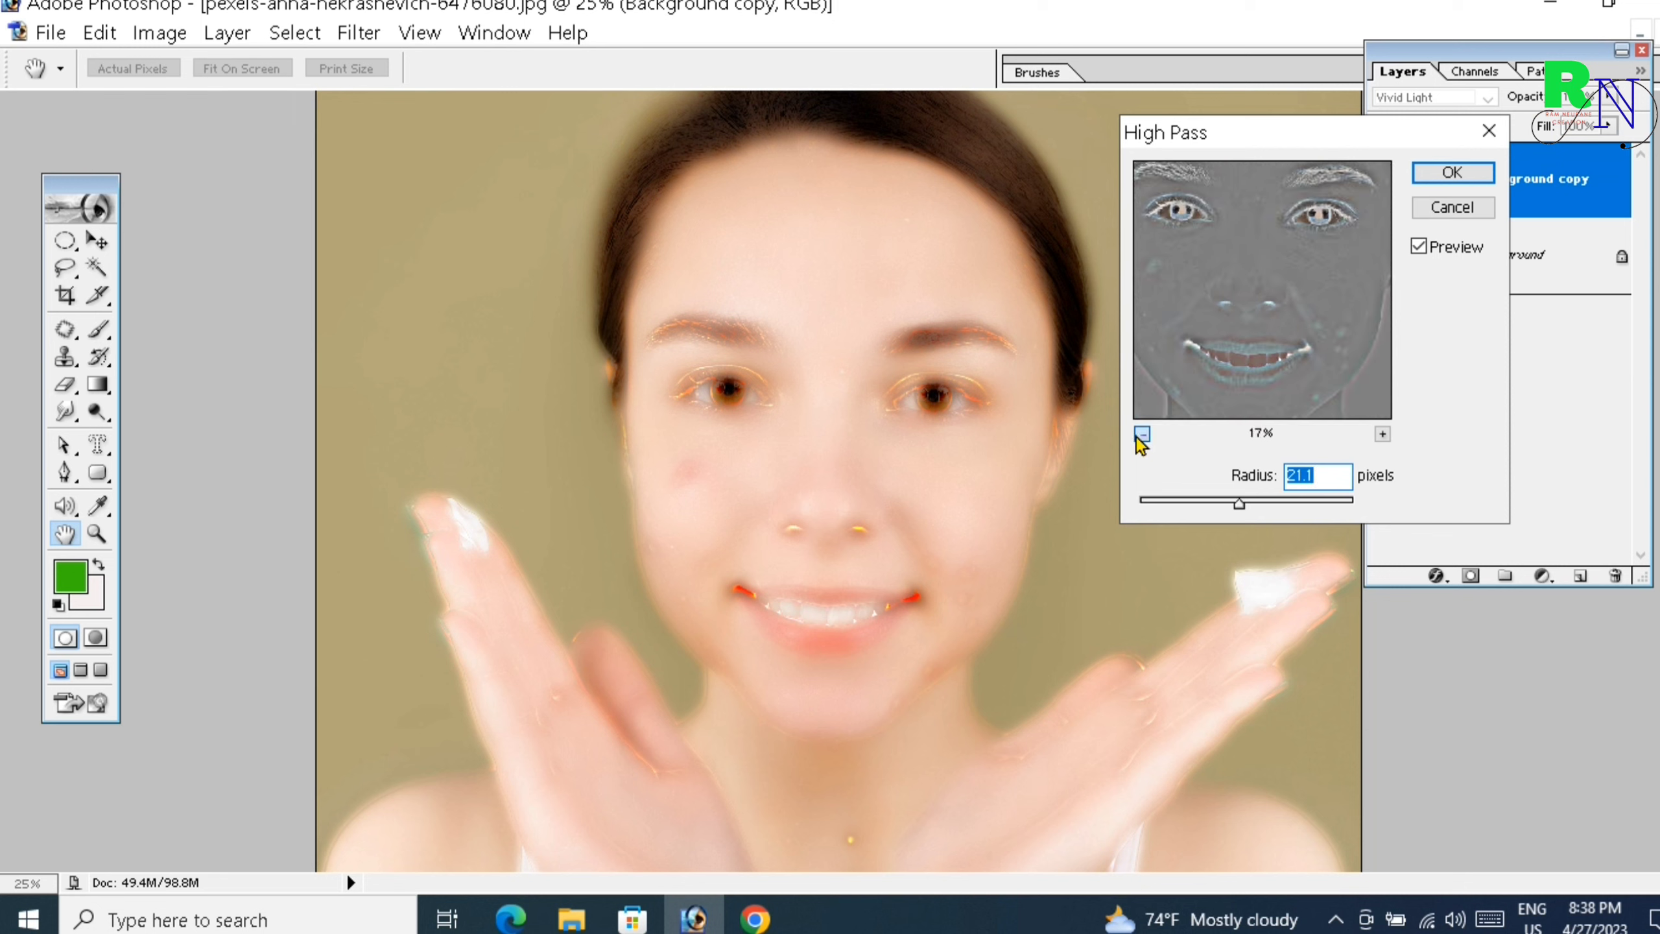
click(1142, 434)
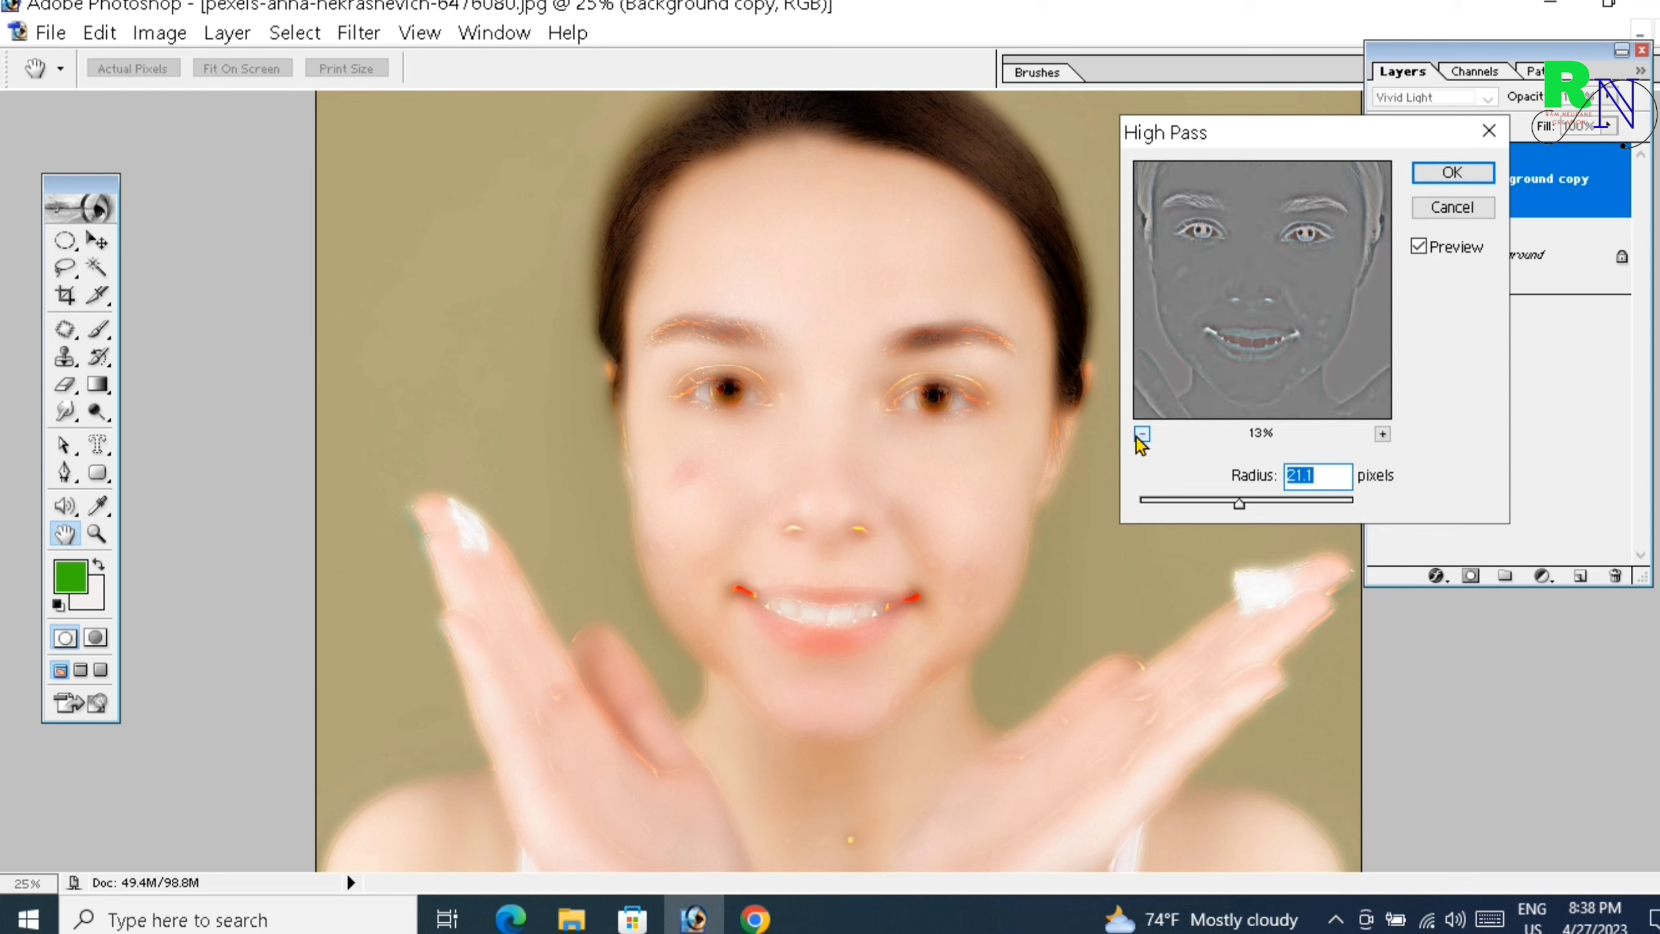
click(1142, 433)
click(1142, 433)
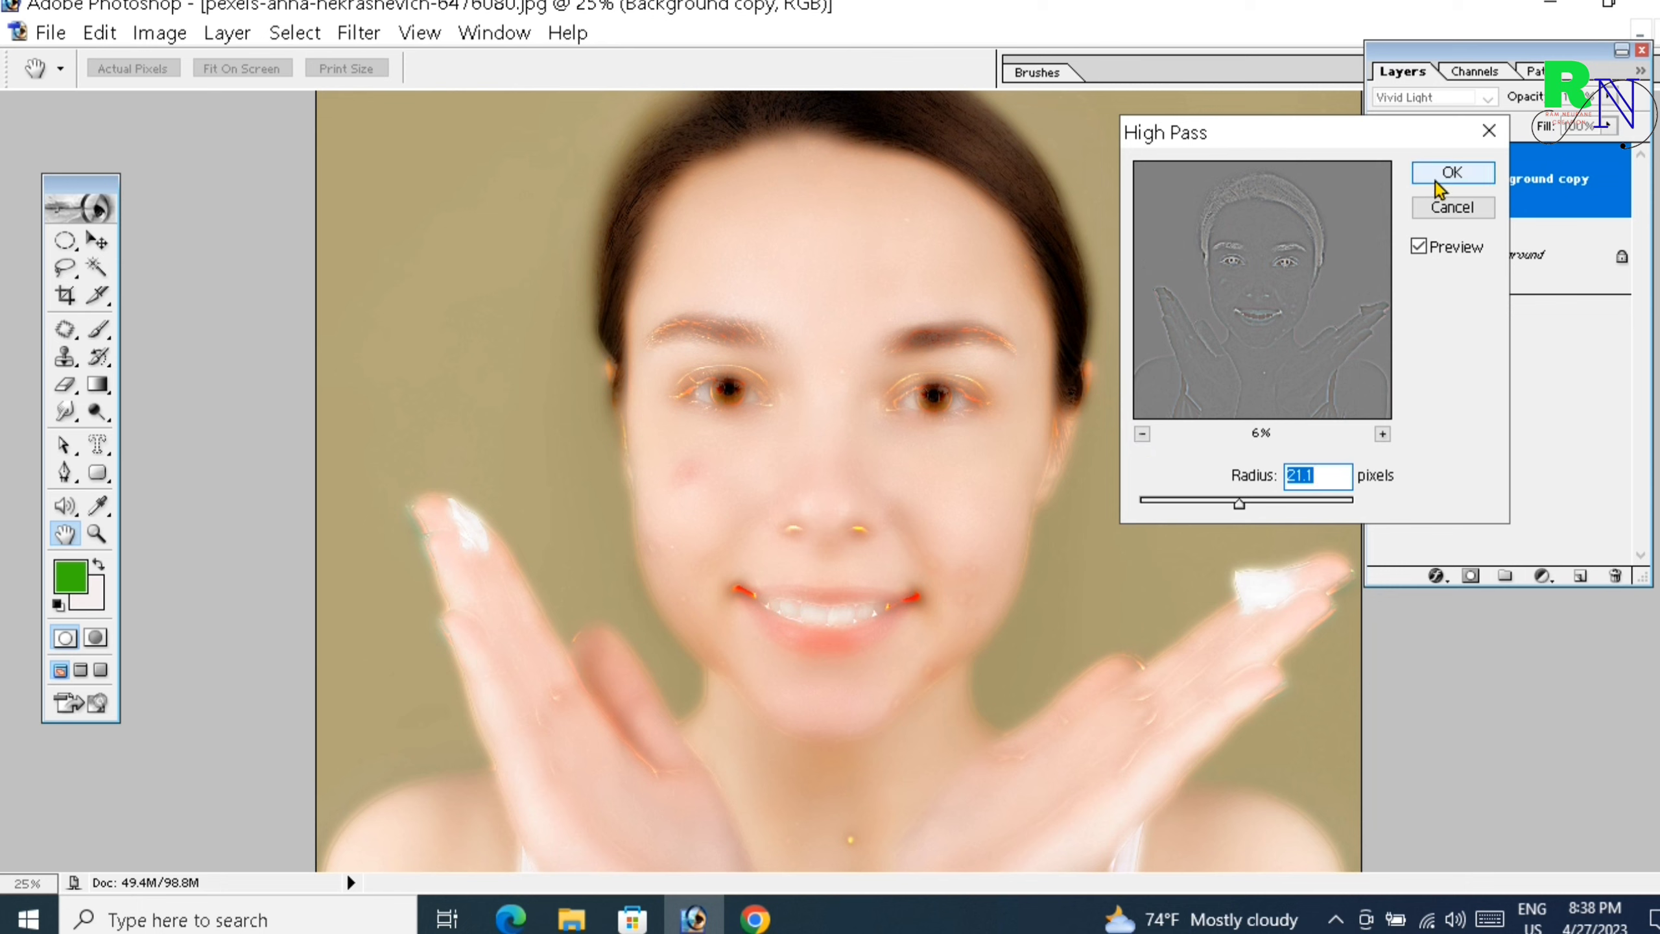
click(1451, 173)
Apply Blur > Gaussian Blur at 1.8 pixels to the Background copy to soften the skin
key(b)
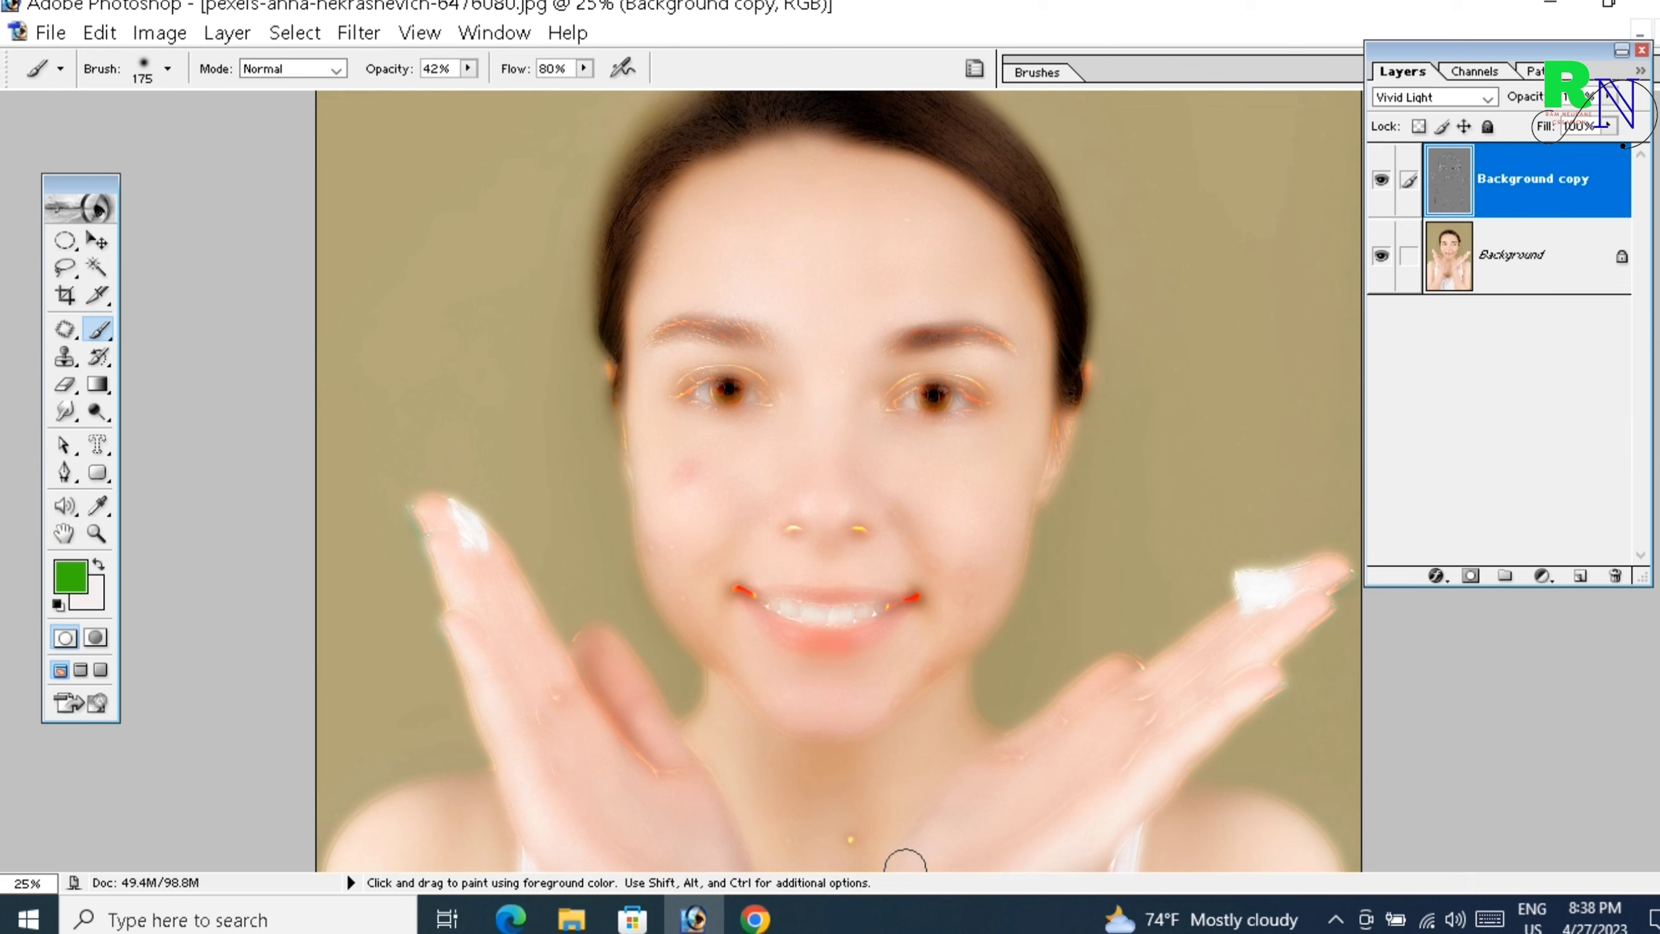
click(358, 32)
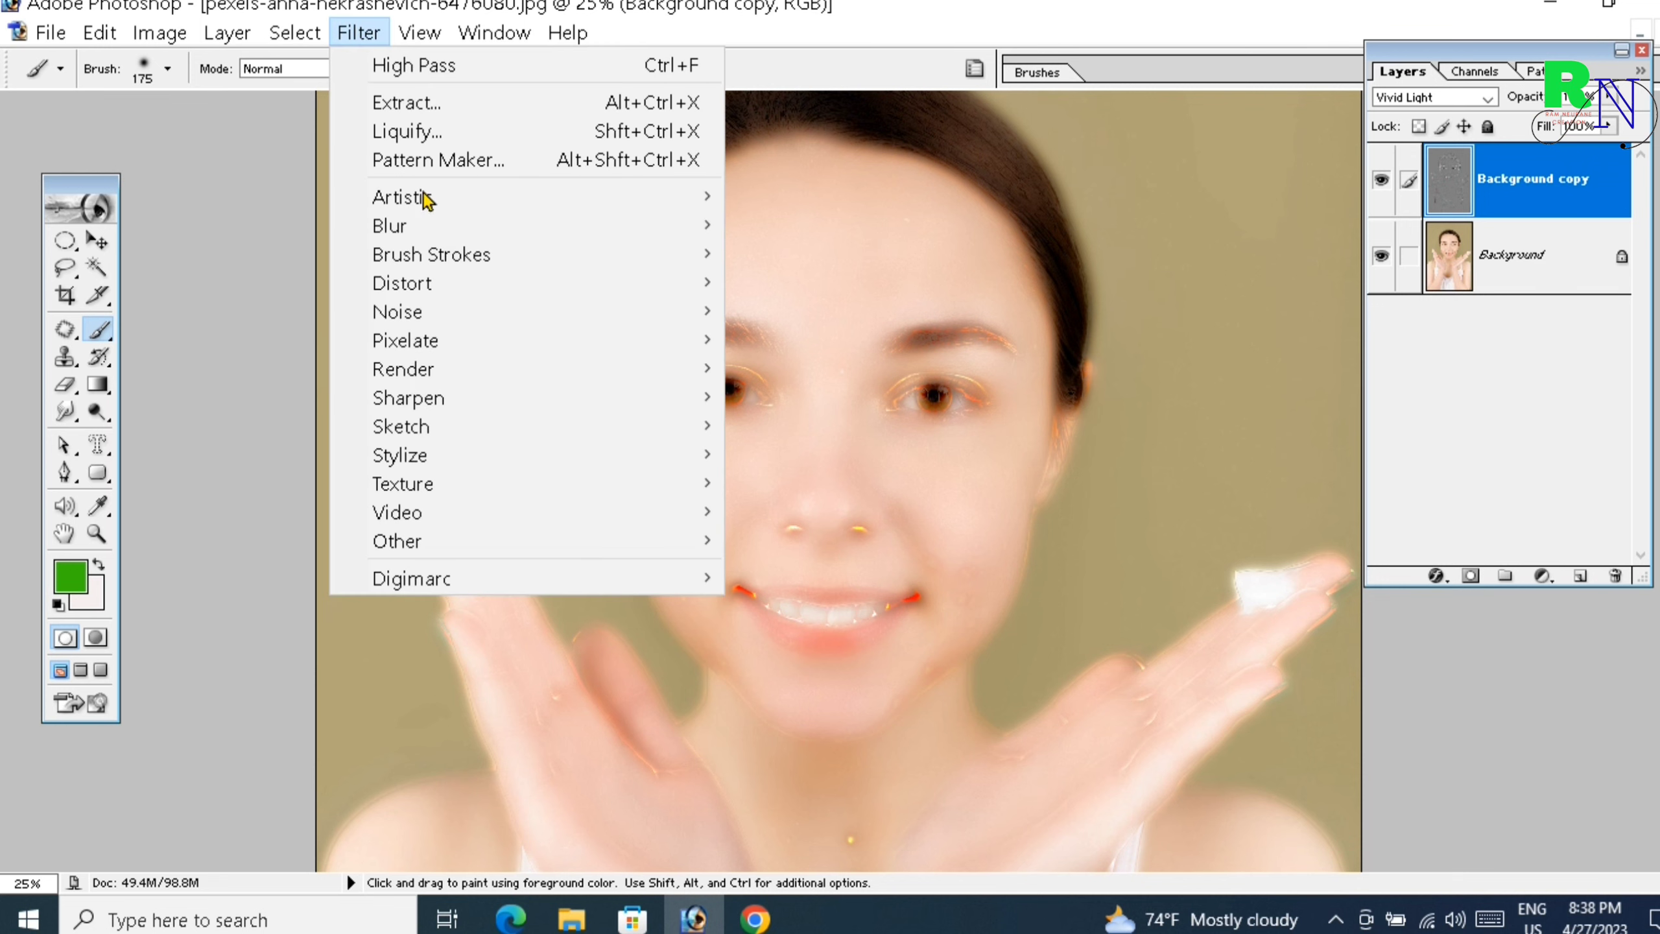
mouse_move(428, 226)
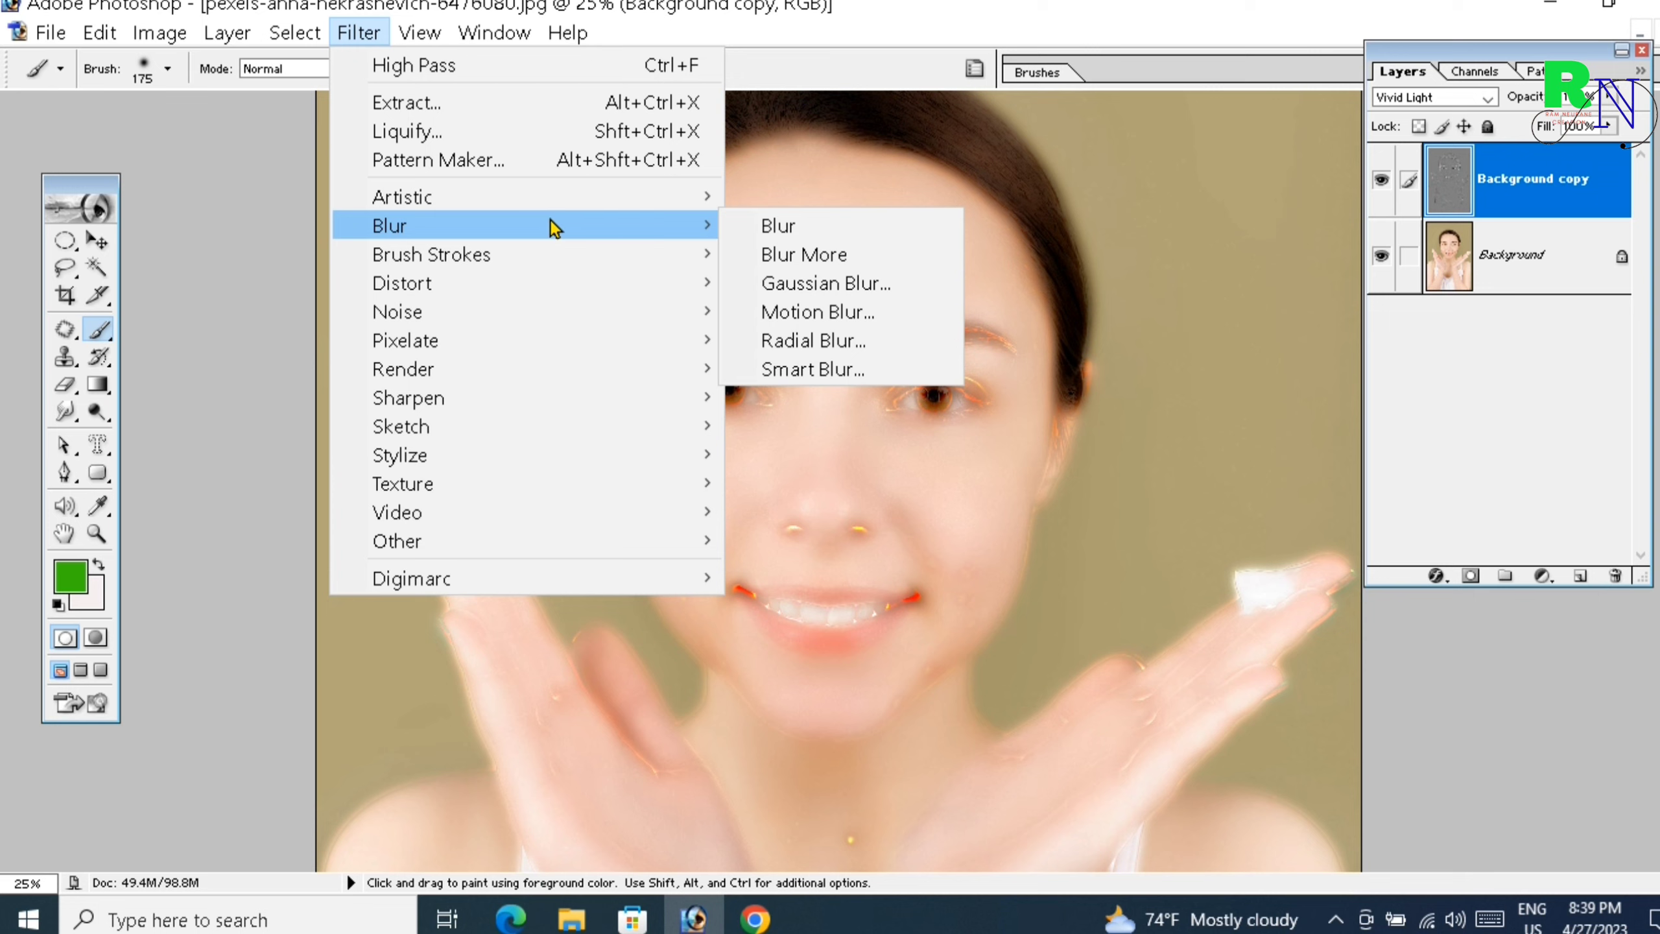
click(856, 286)
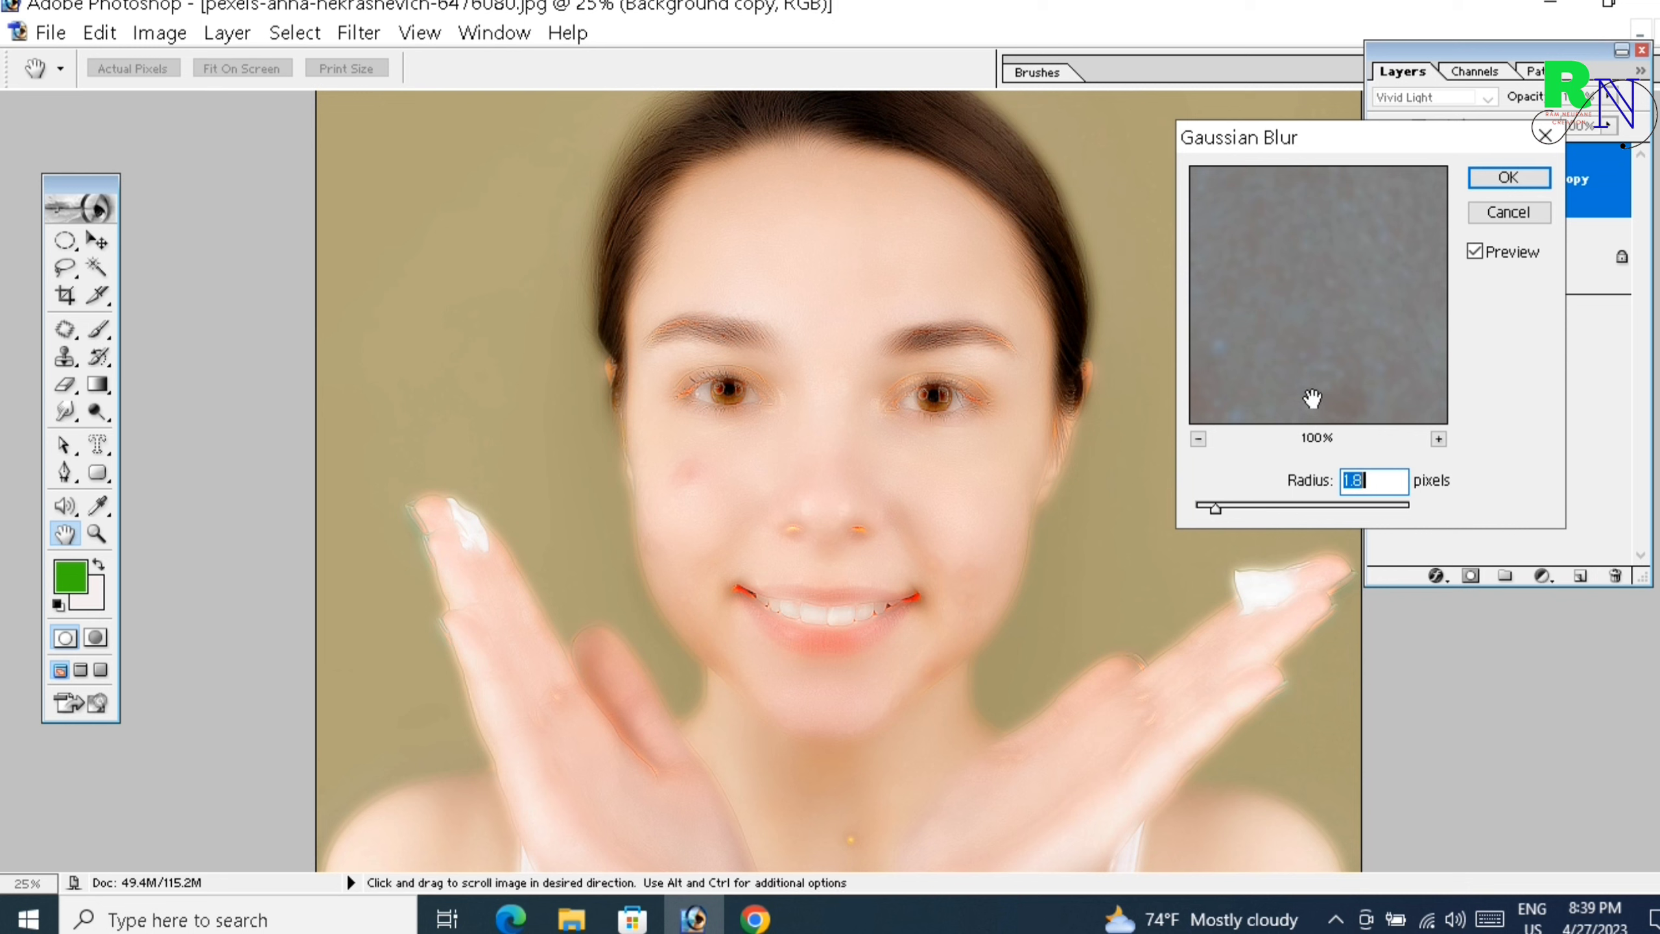
click(1197, 444)
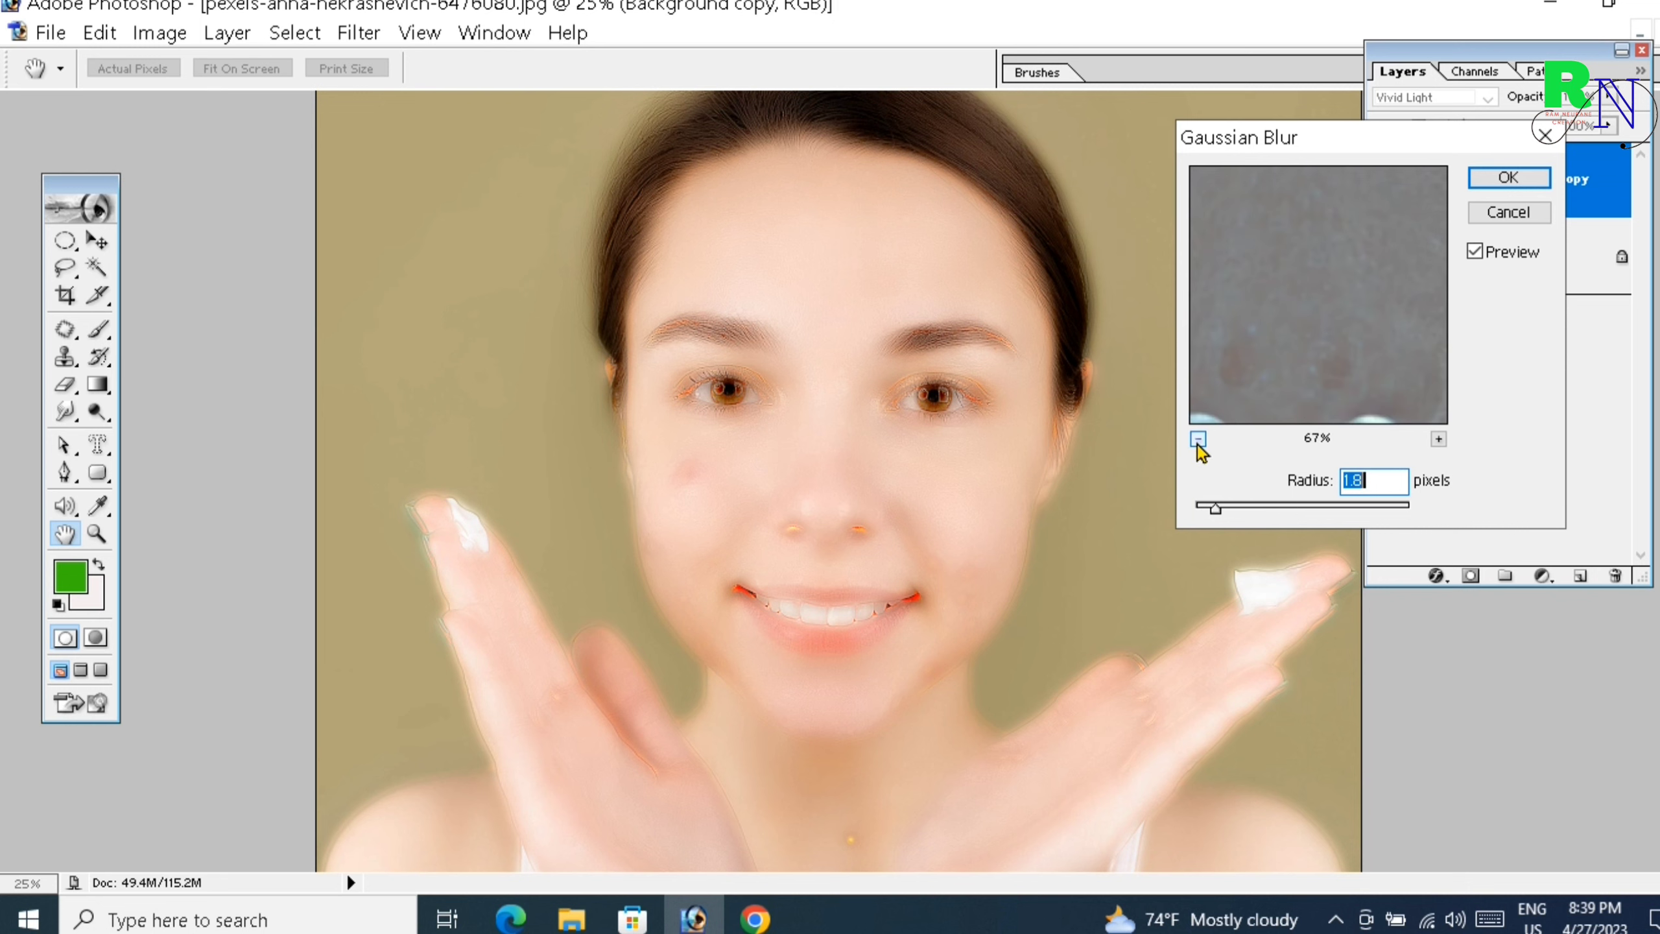
click(1197, 444)
click(1197, 439)
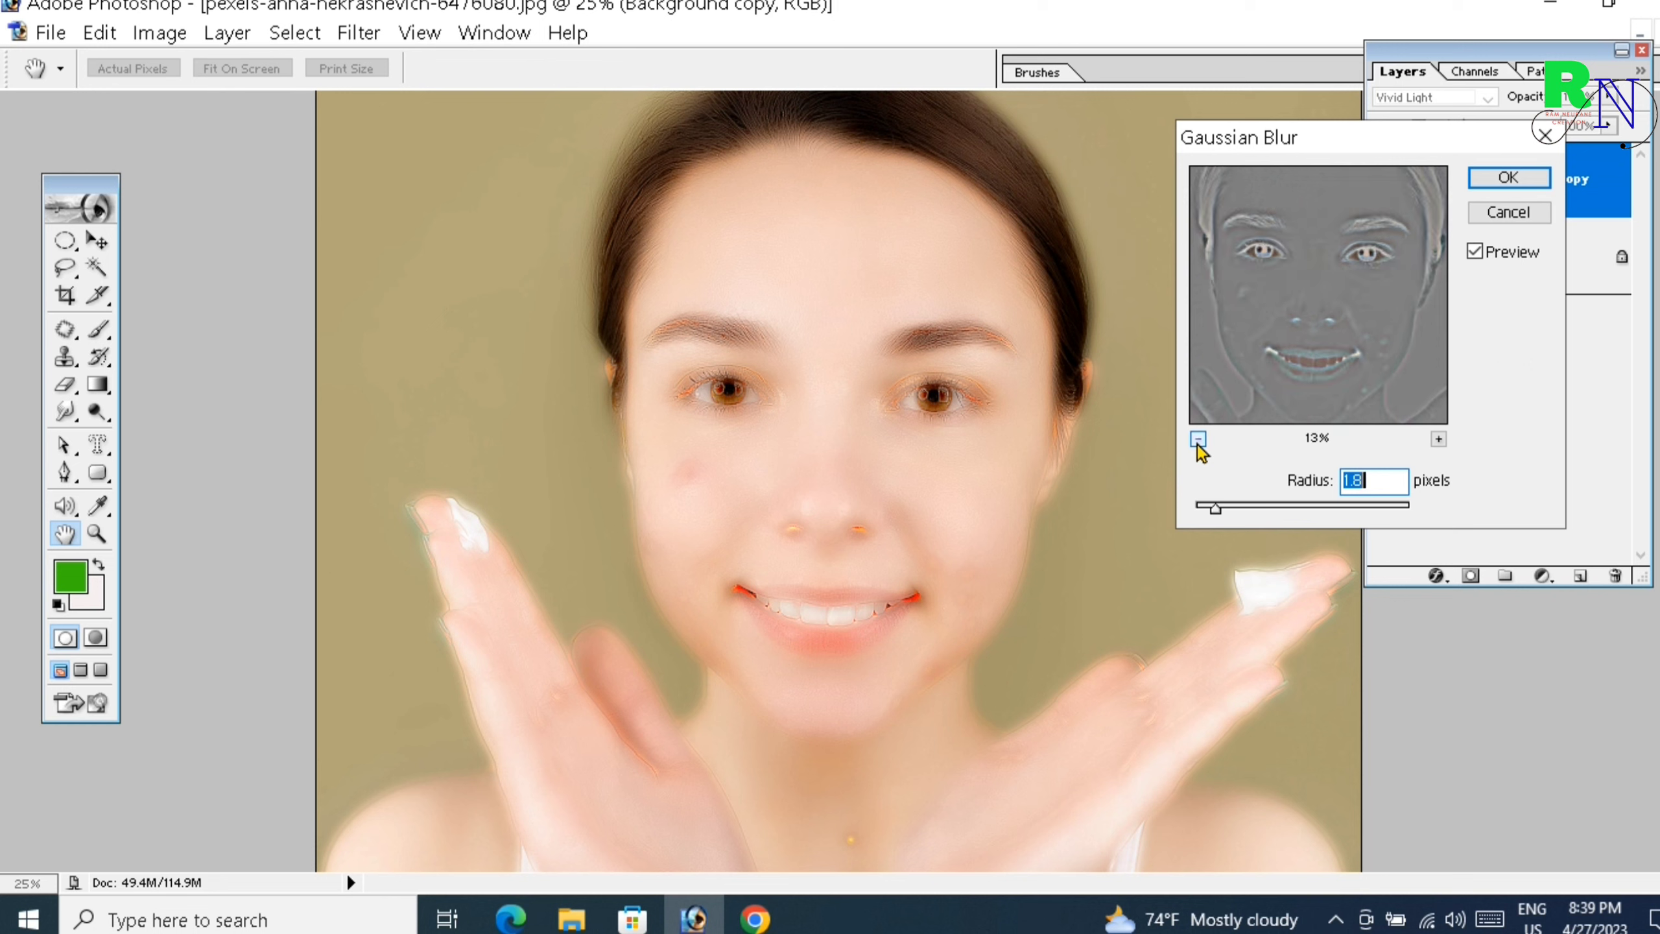
click(1533, 177)
key(b)
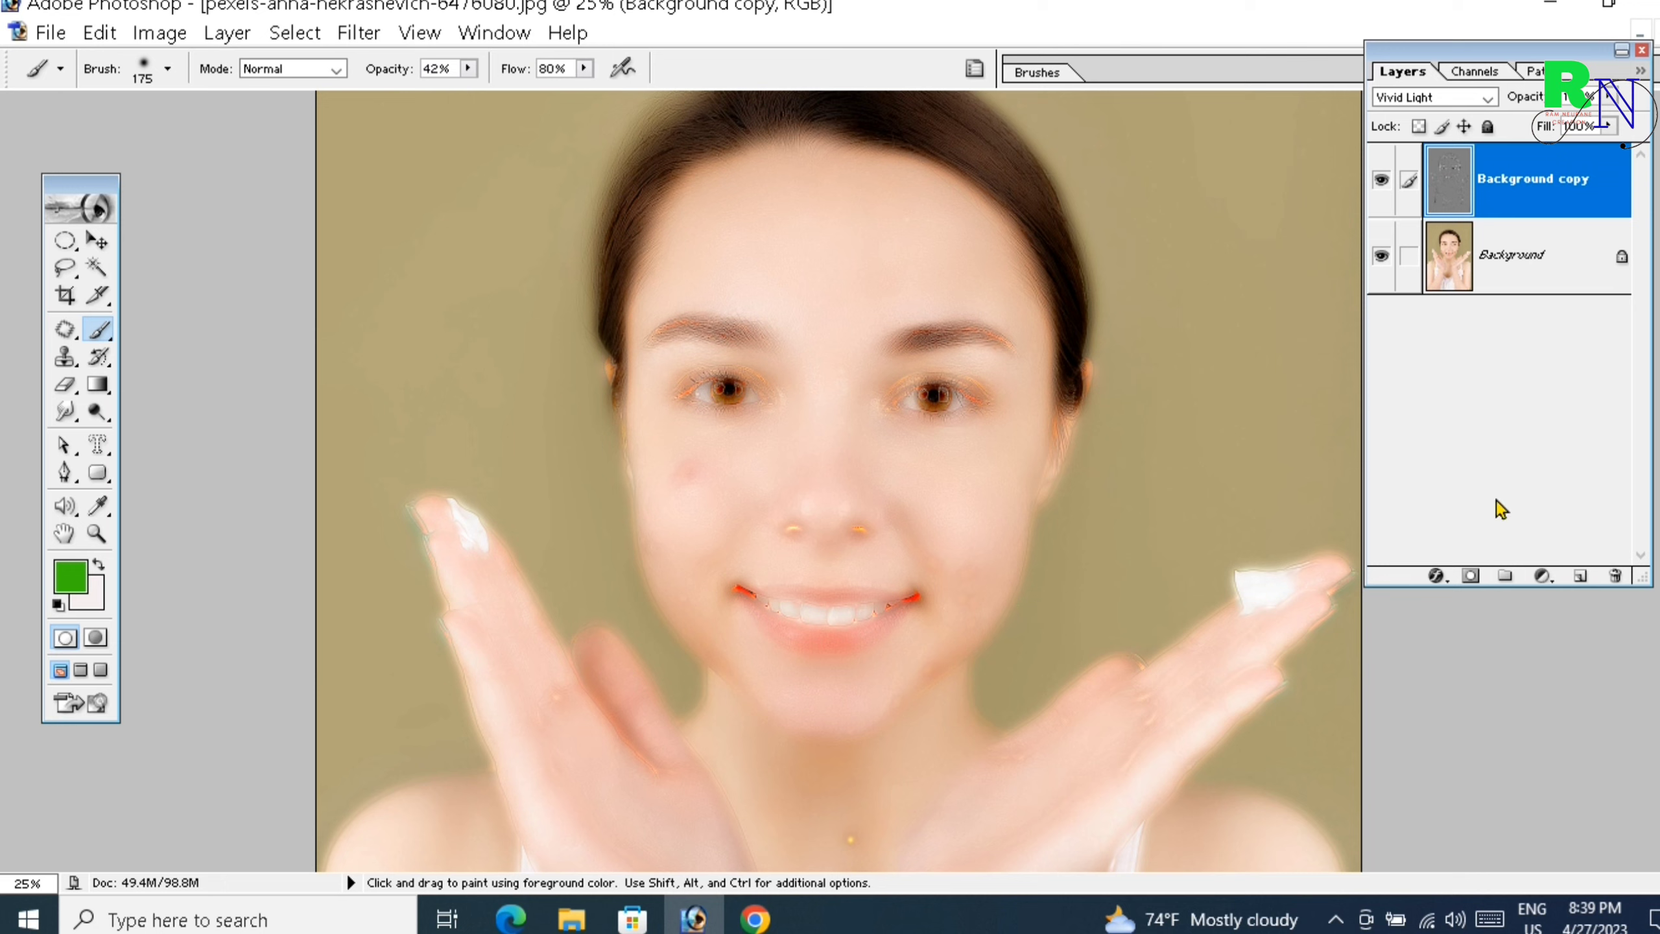
Add a black Hide All layer mask to the Background copy
key(alt)
alt+click(1469, 579)
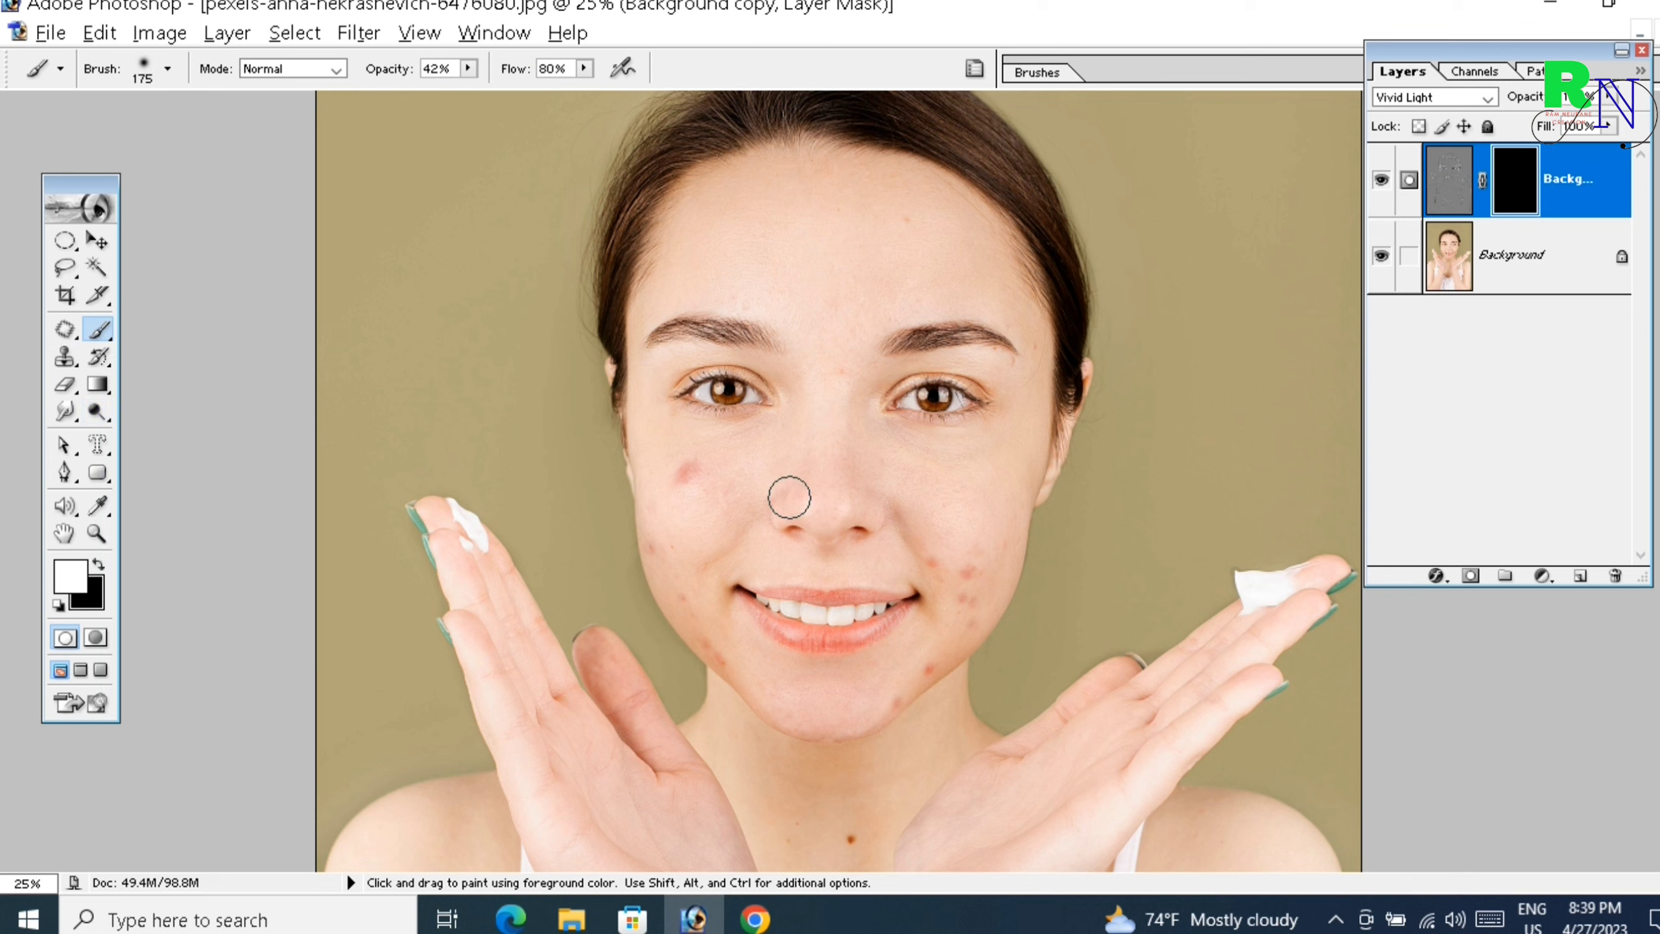
Zoom in on the cheeks and pick a soft 65 px brush, enlarged slightly
key(ctrl)
ctrl+click(837, 520)
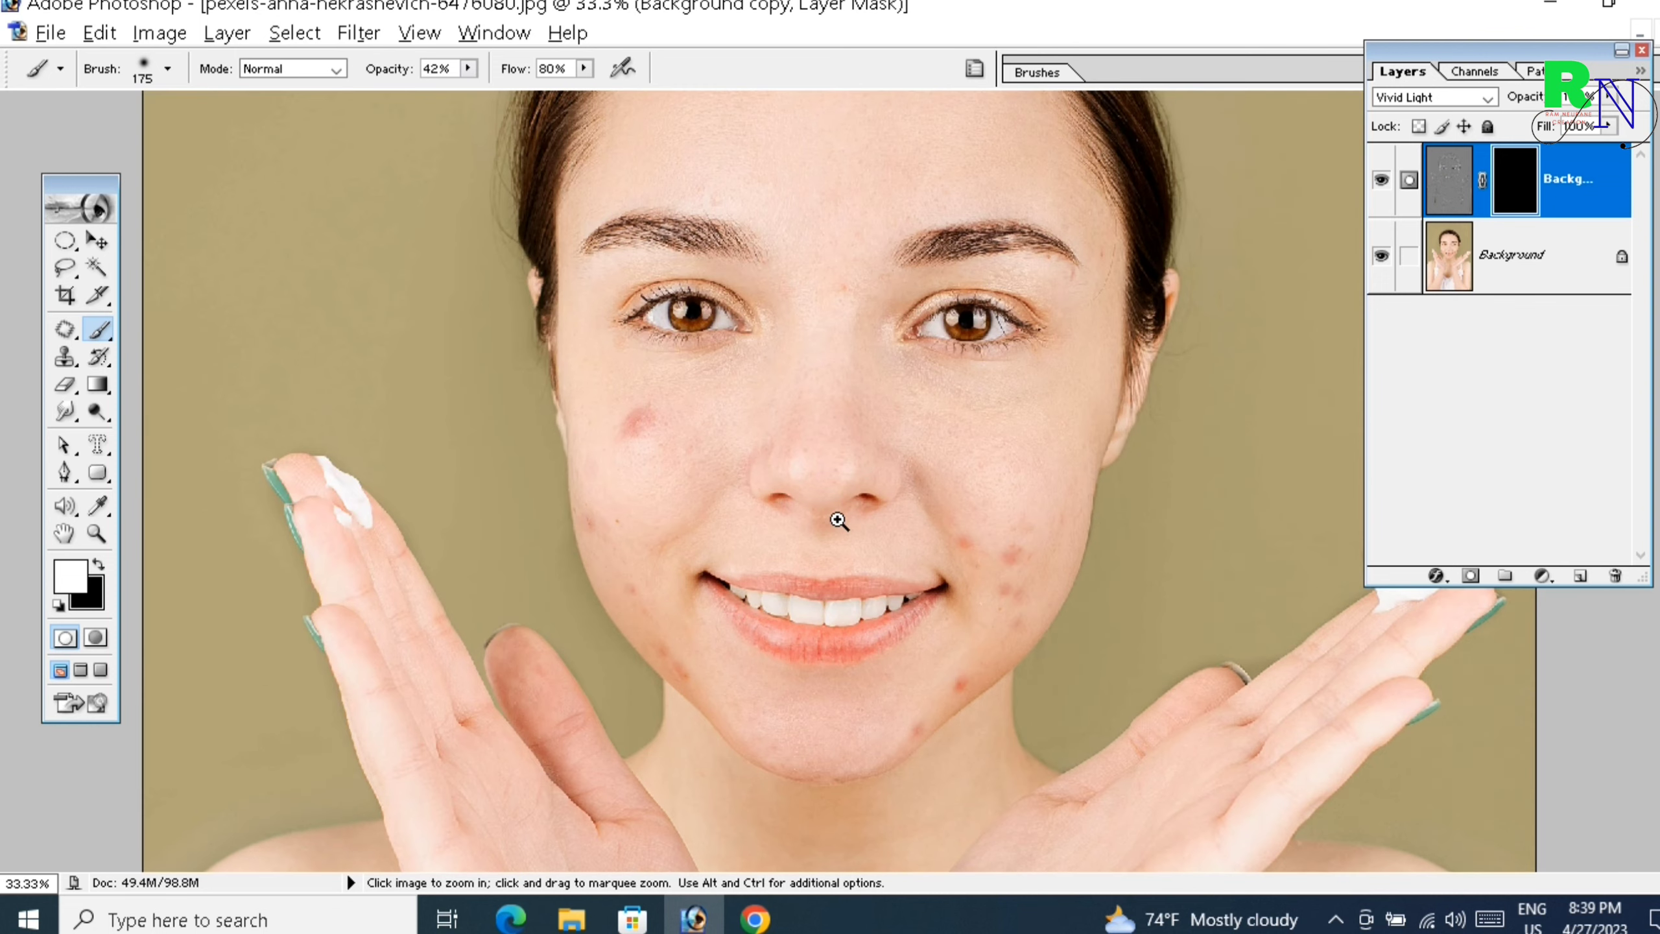
ctrl+click(828, 511)
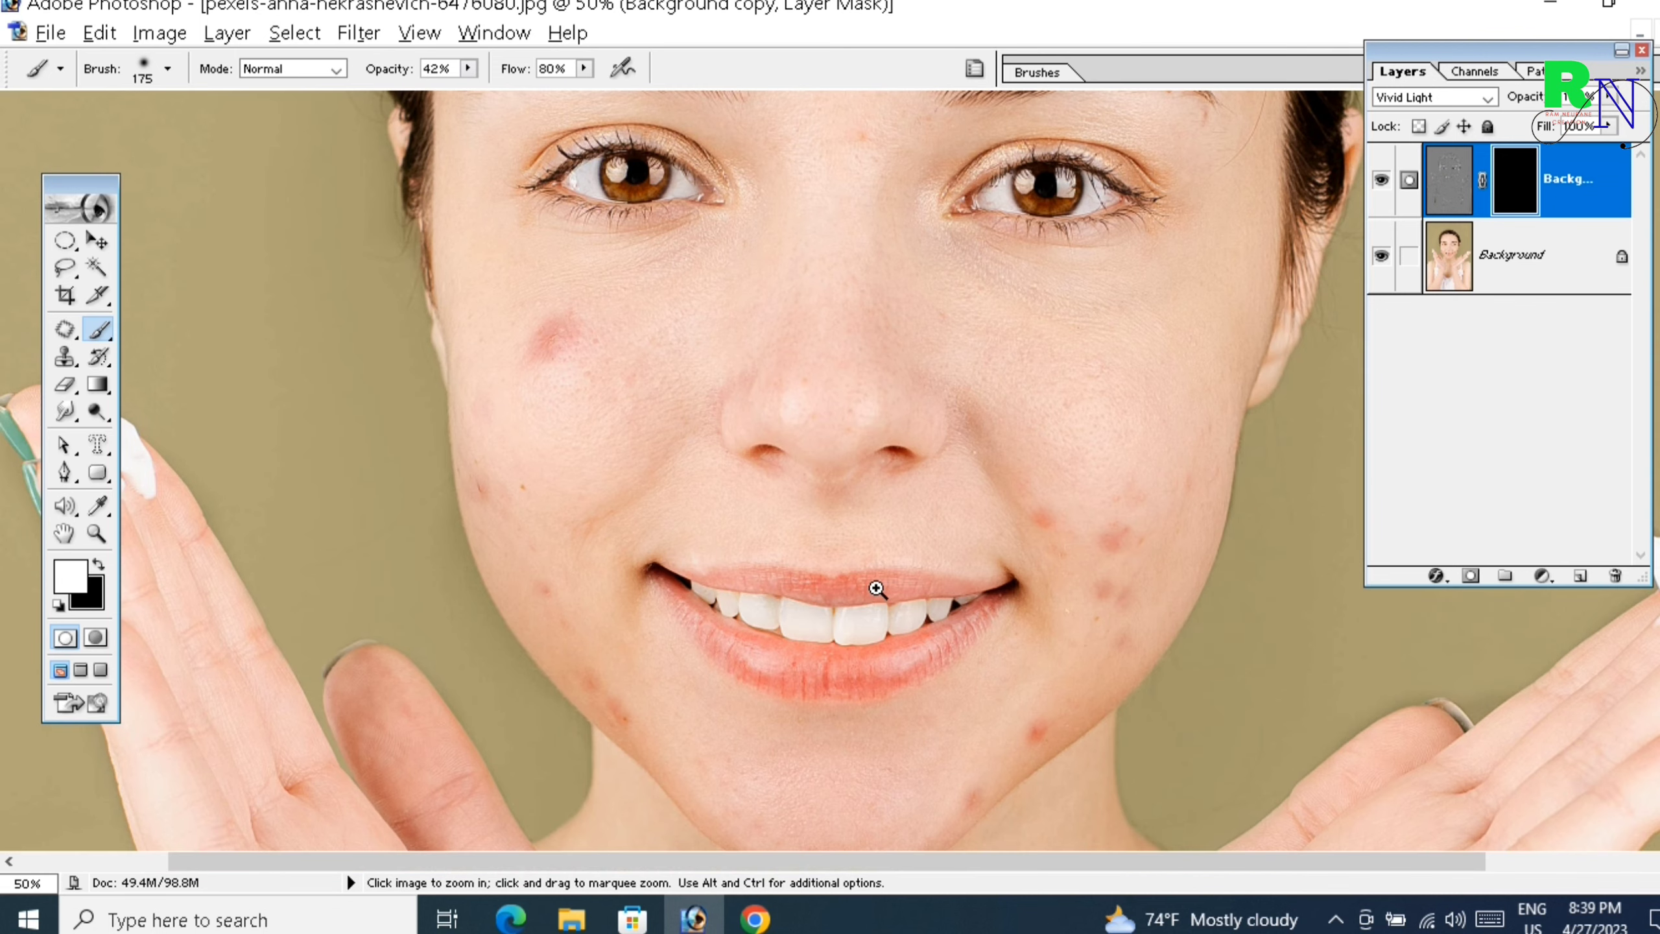
click(169, 70)
click(223, 313)
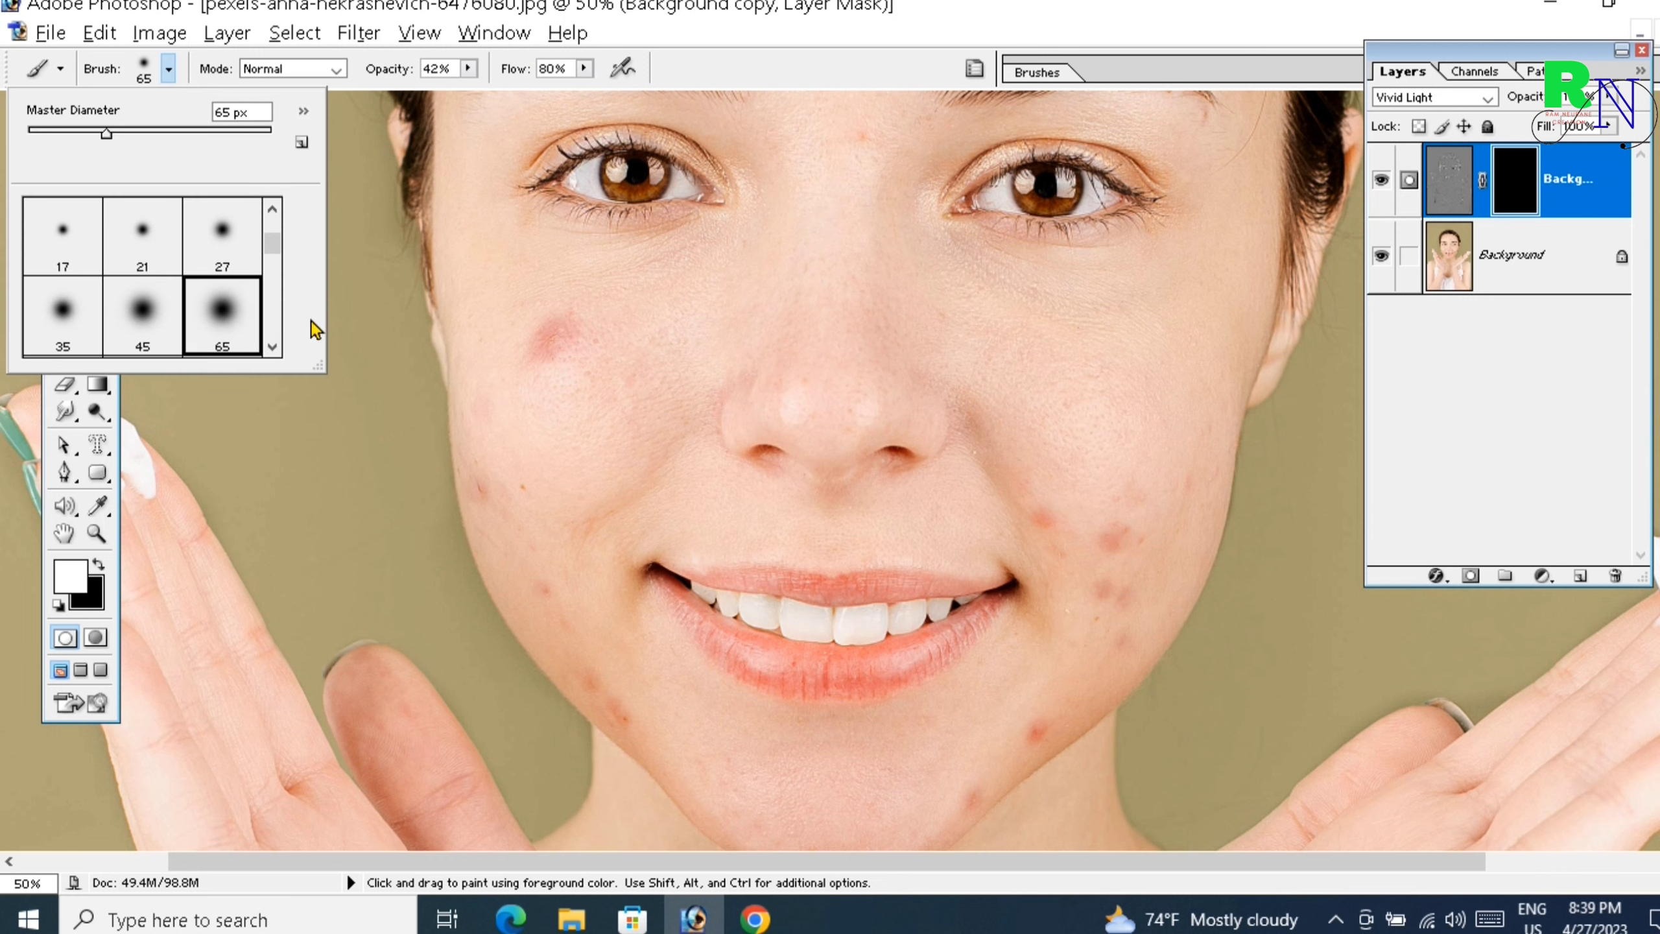
click(584, 392)
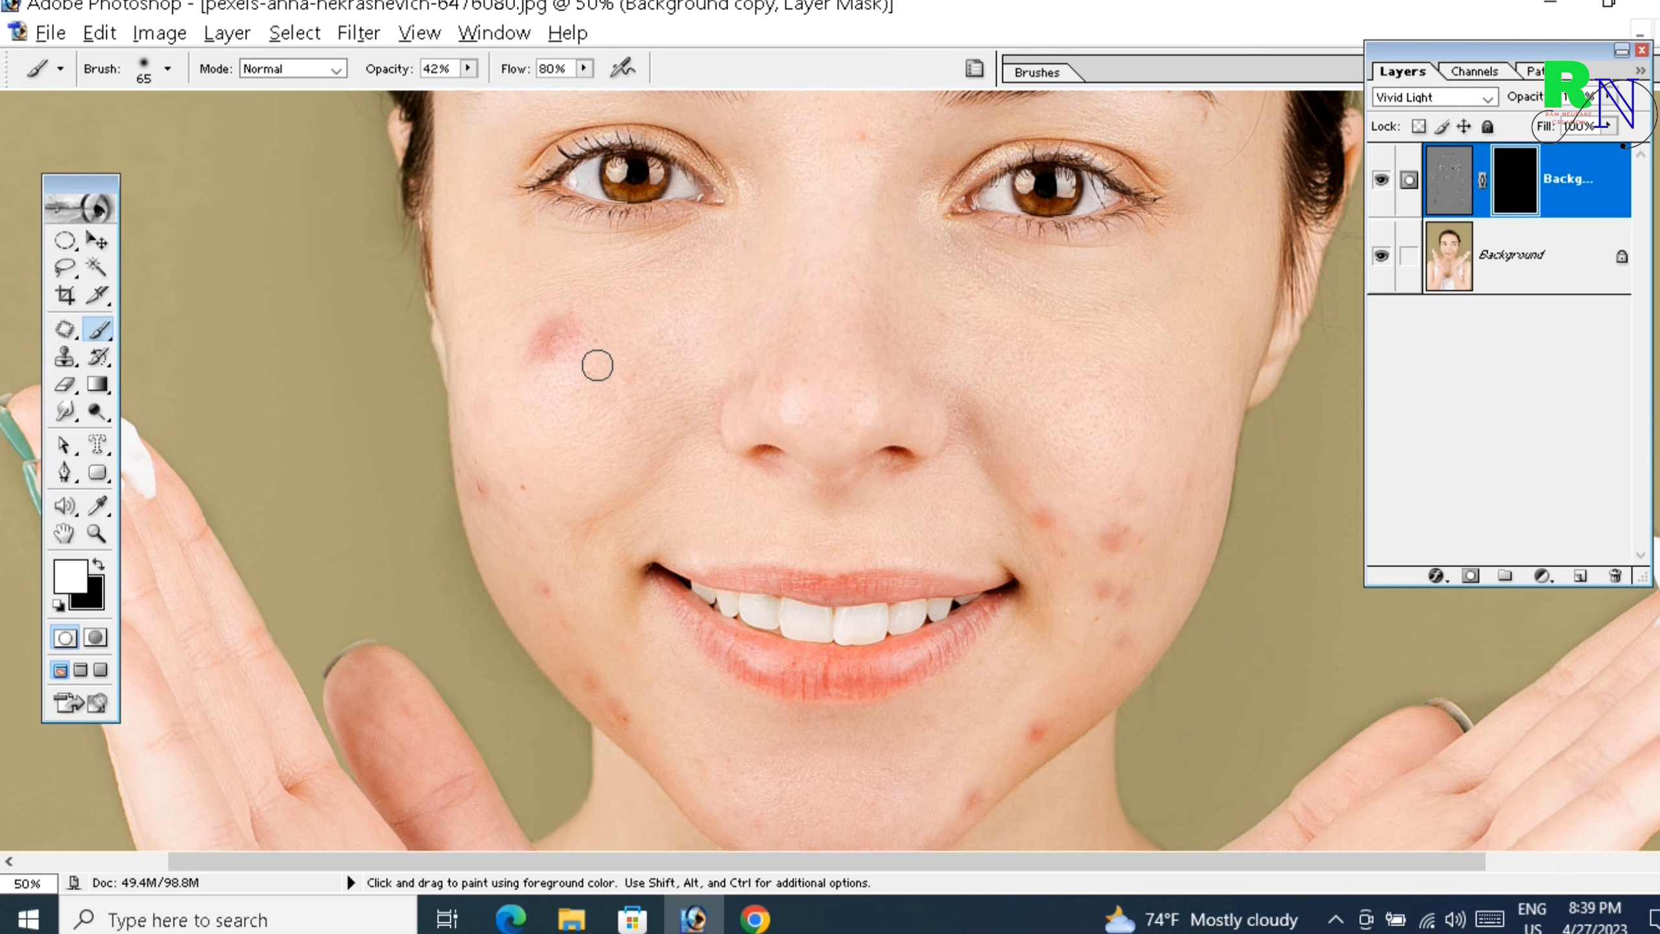
key(bracketright)
key(bracketright)
key(bracketright)
key(bracketright)
key(bracketright)
Paint white on the mask over the cheek and chin acne spots
click(559, 332)
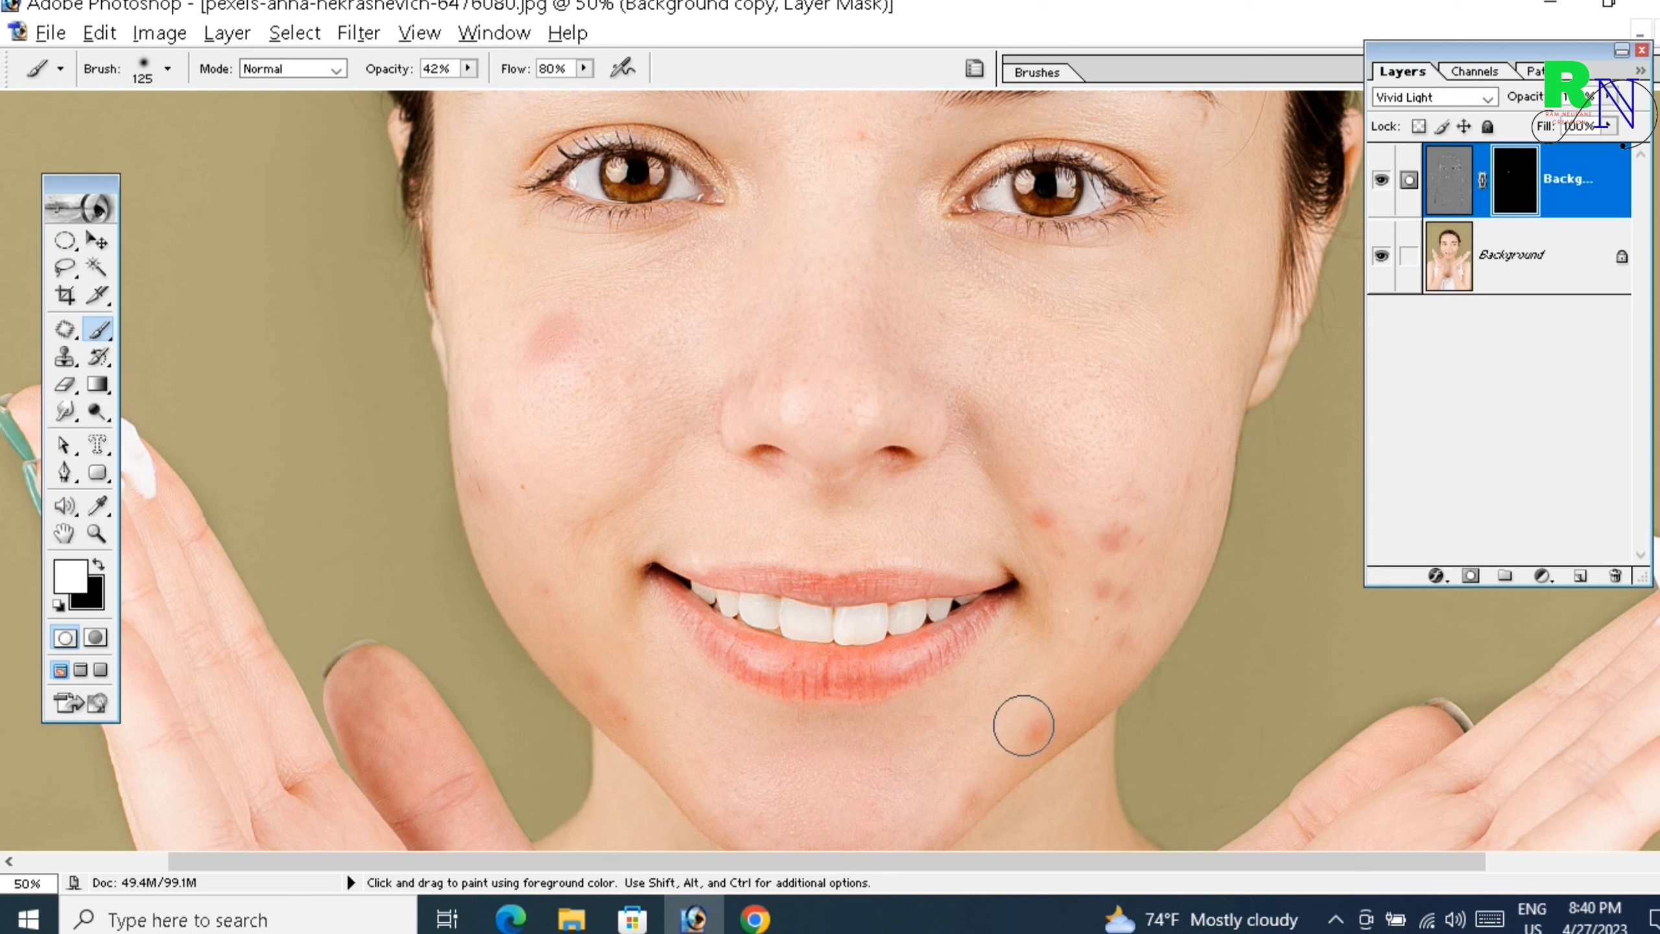
mouse_move(1063, 586)
mouse_down()
mouse_move(1115, 551)
mouse_move(1121, 514)
mouse_up()
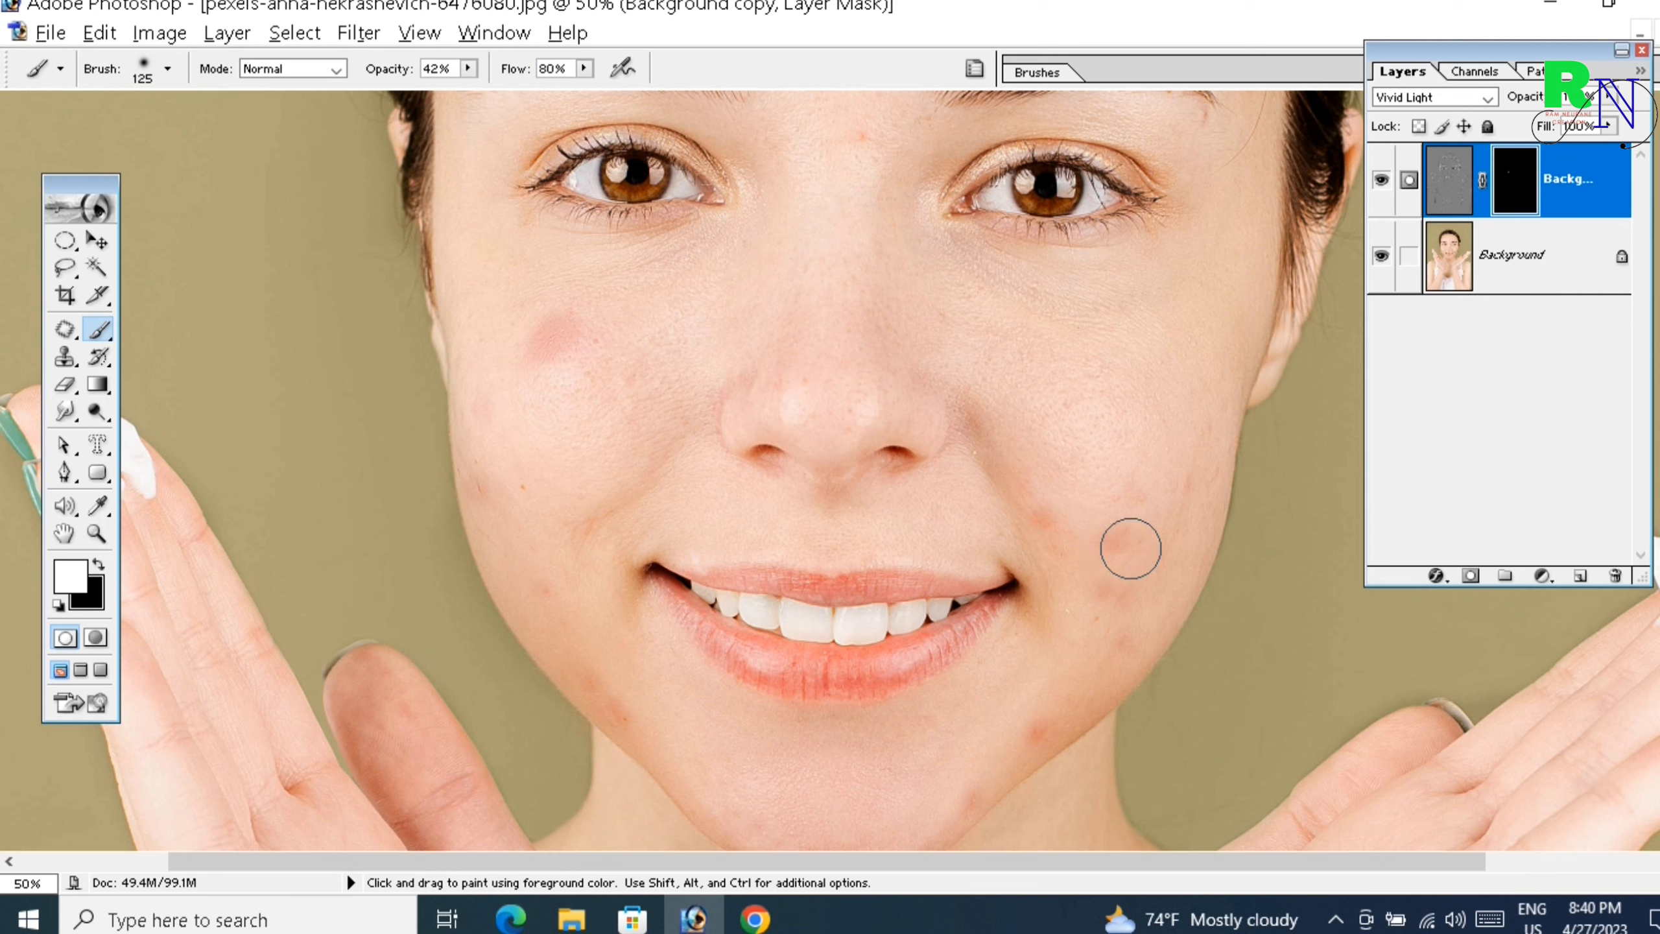
drag(1005, 760, 964, 804)
drag(561, 369, 590, 392)
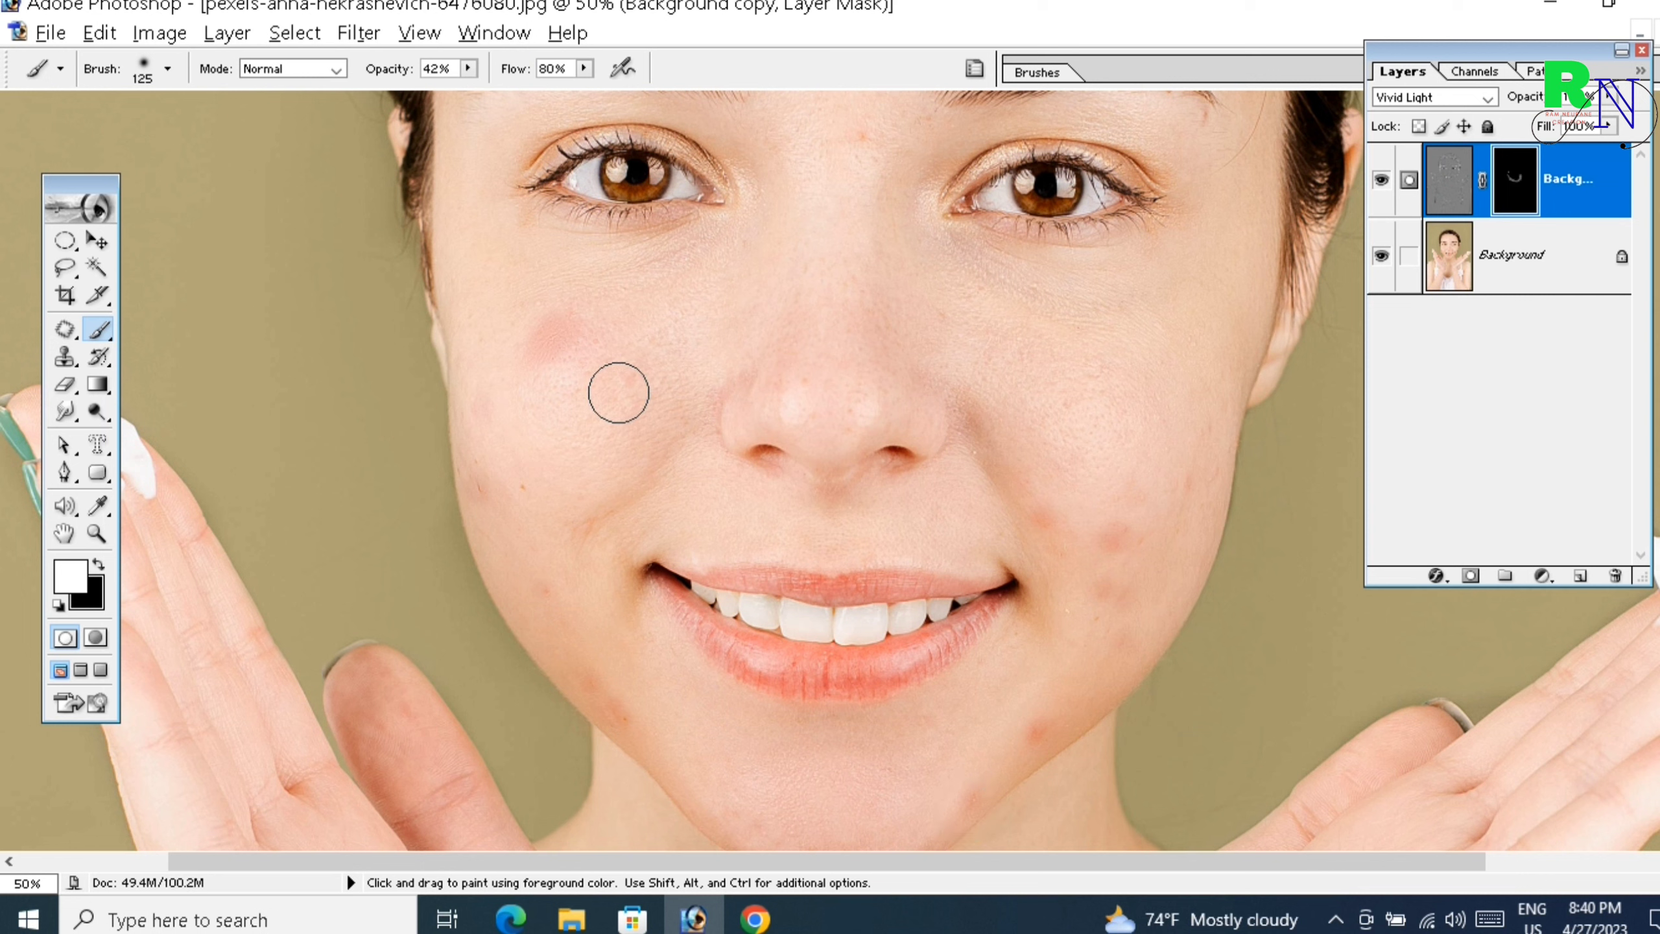
drag(589, 393, 591, 447)
key(alt)
ctrl+alt+click(986, 754)
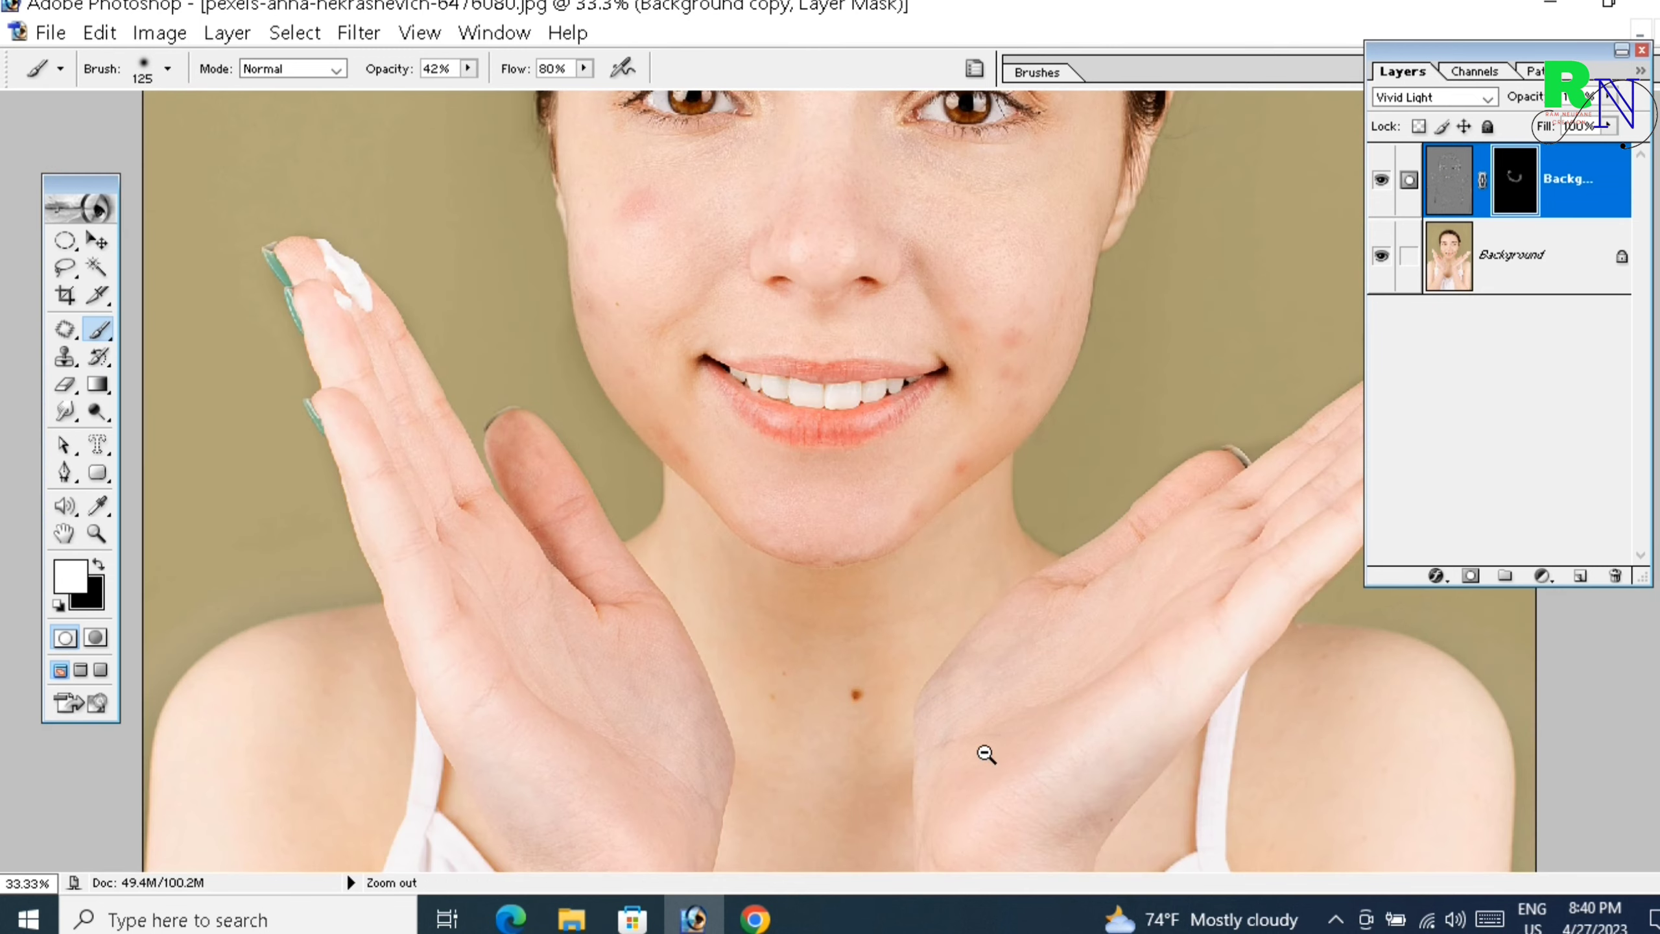
ctrl+alt+click(907, 601)
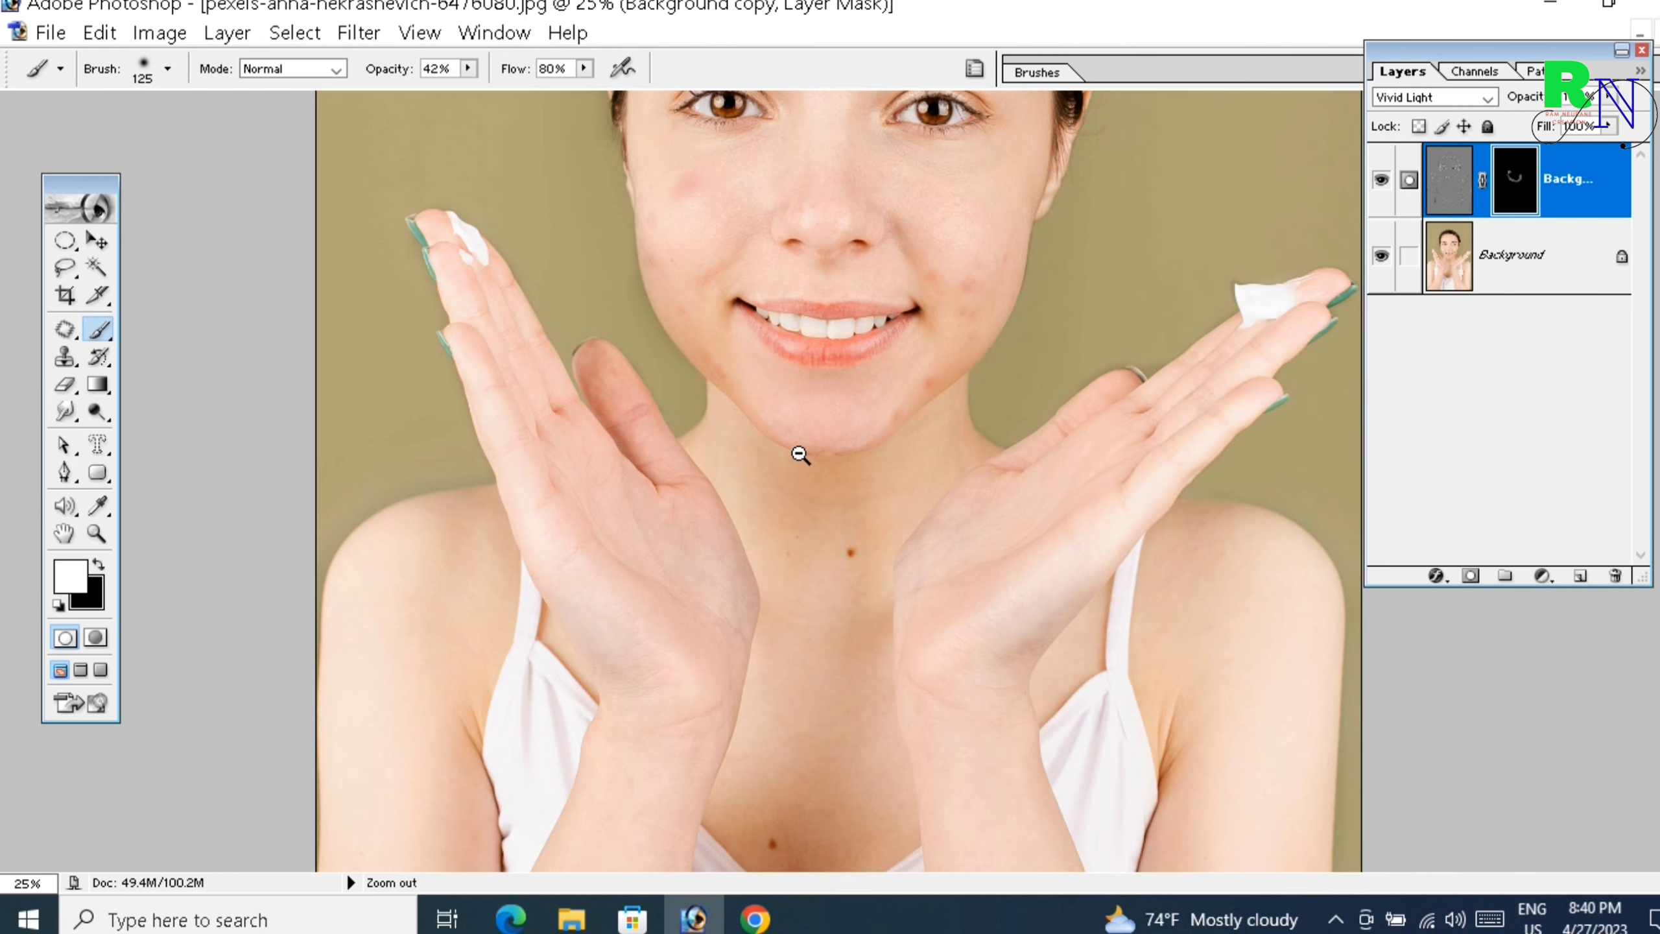
ctrl+alt+click(804, 397)
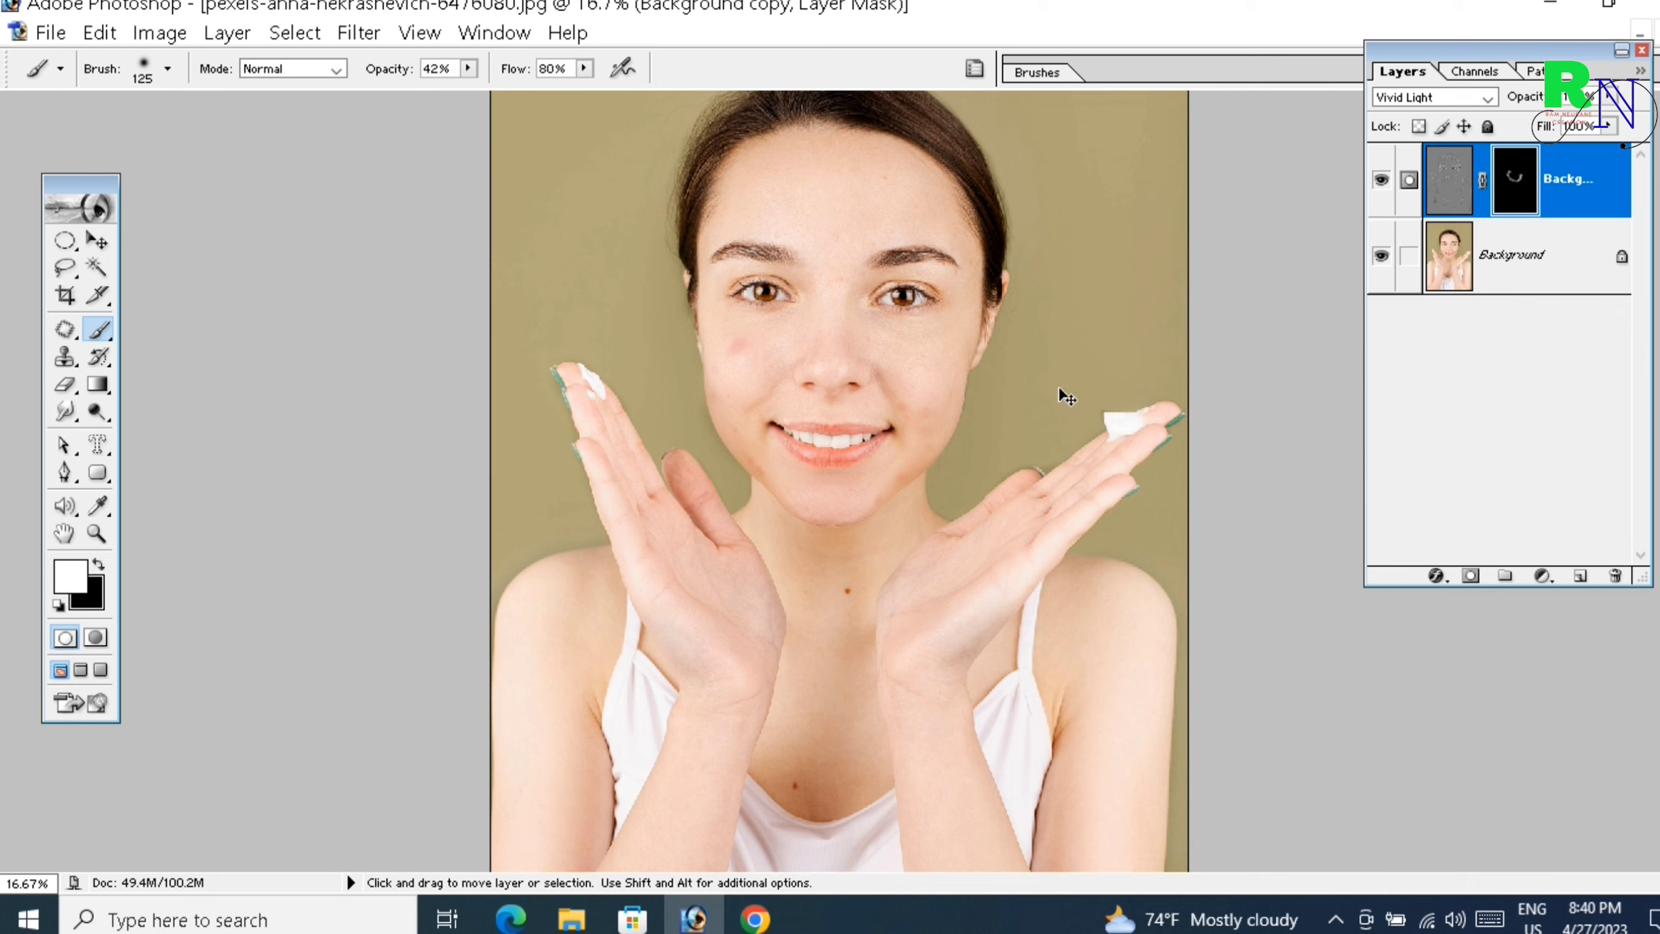
ctrl+click(882, 396)
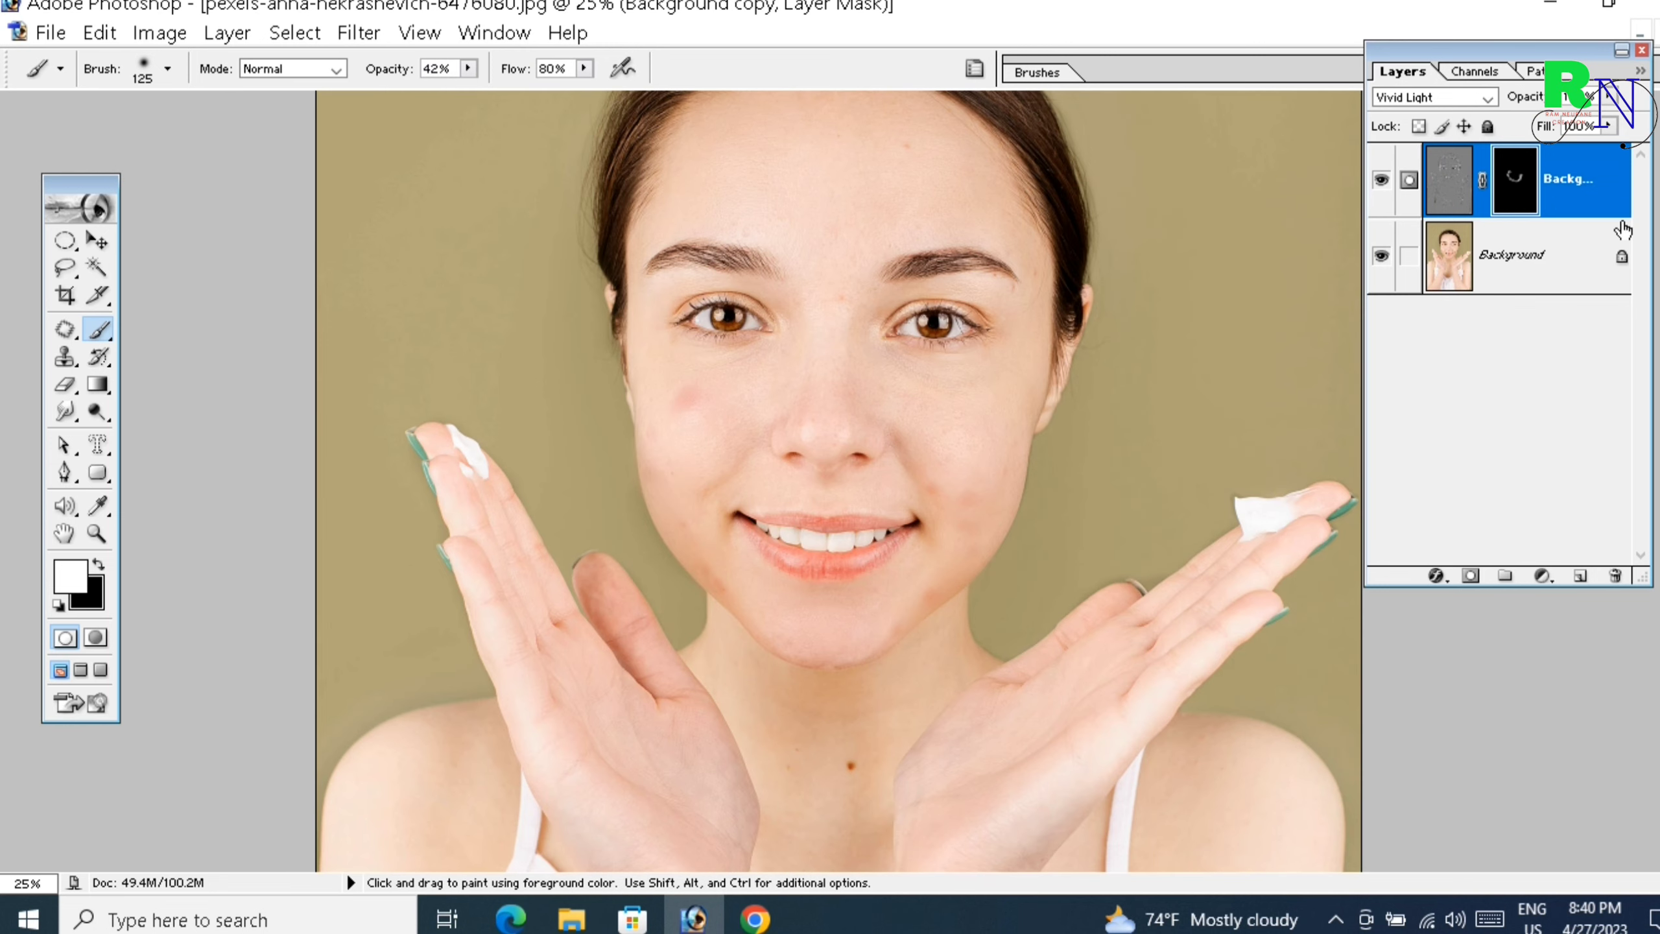
click(1381, 181)
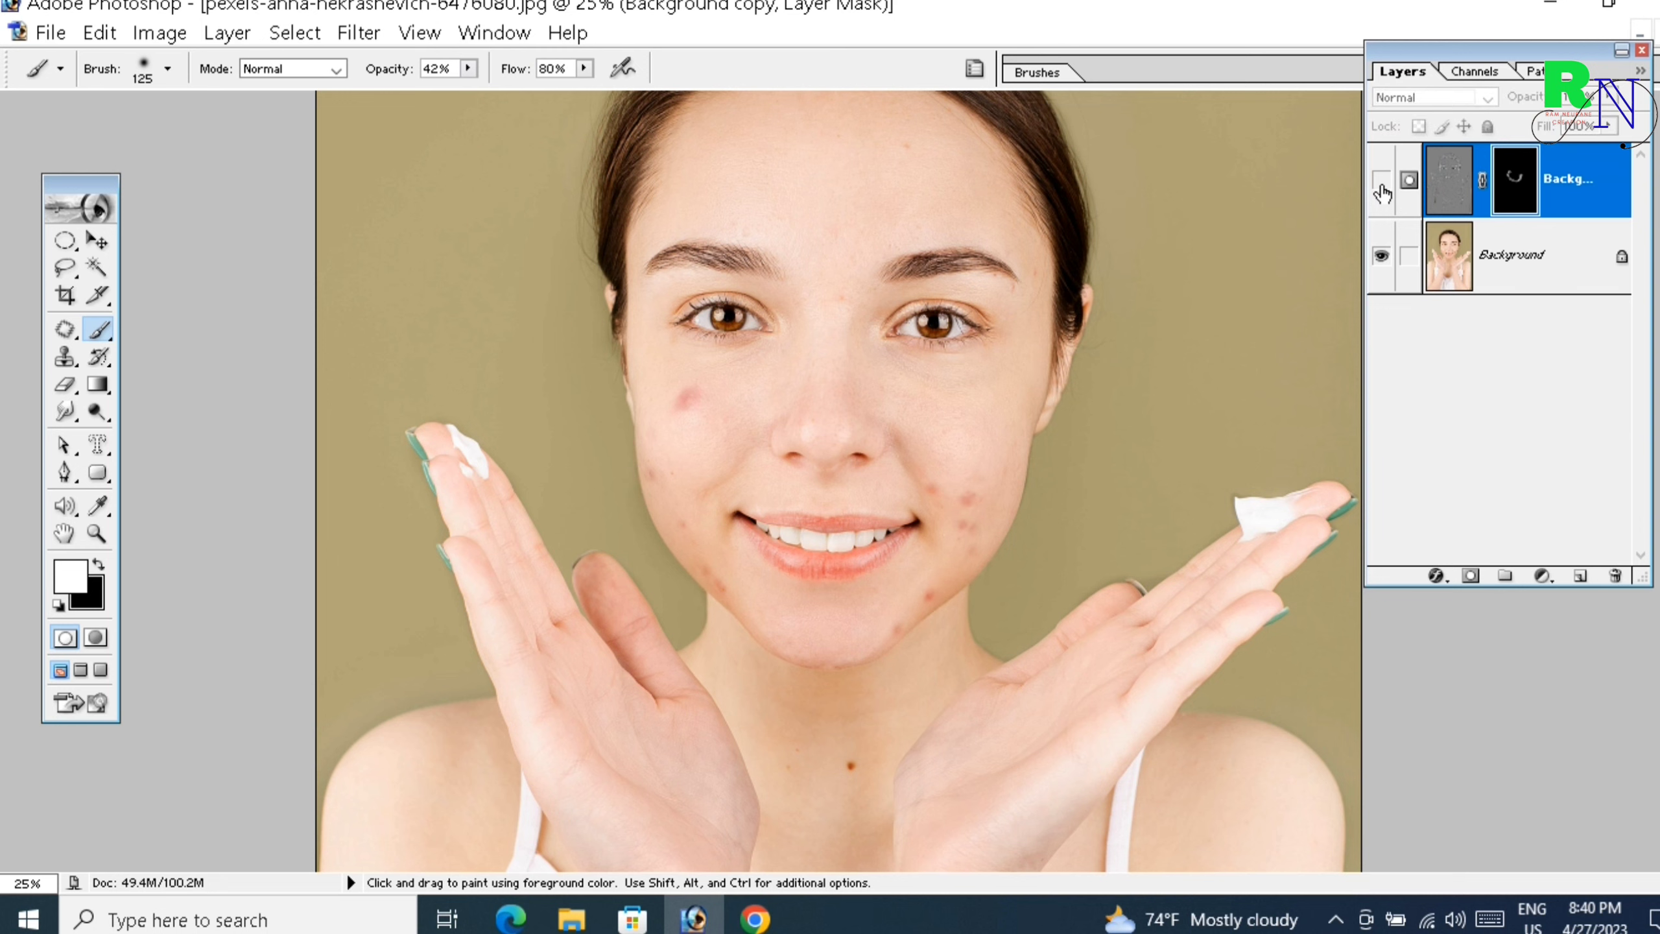
click(1381, 181)
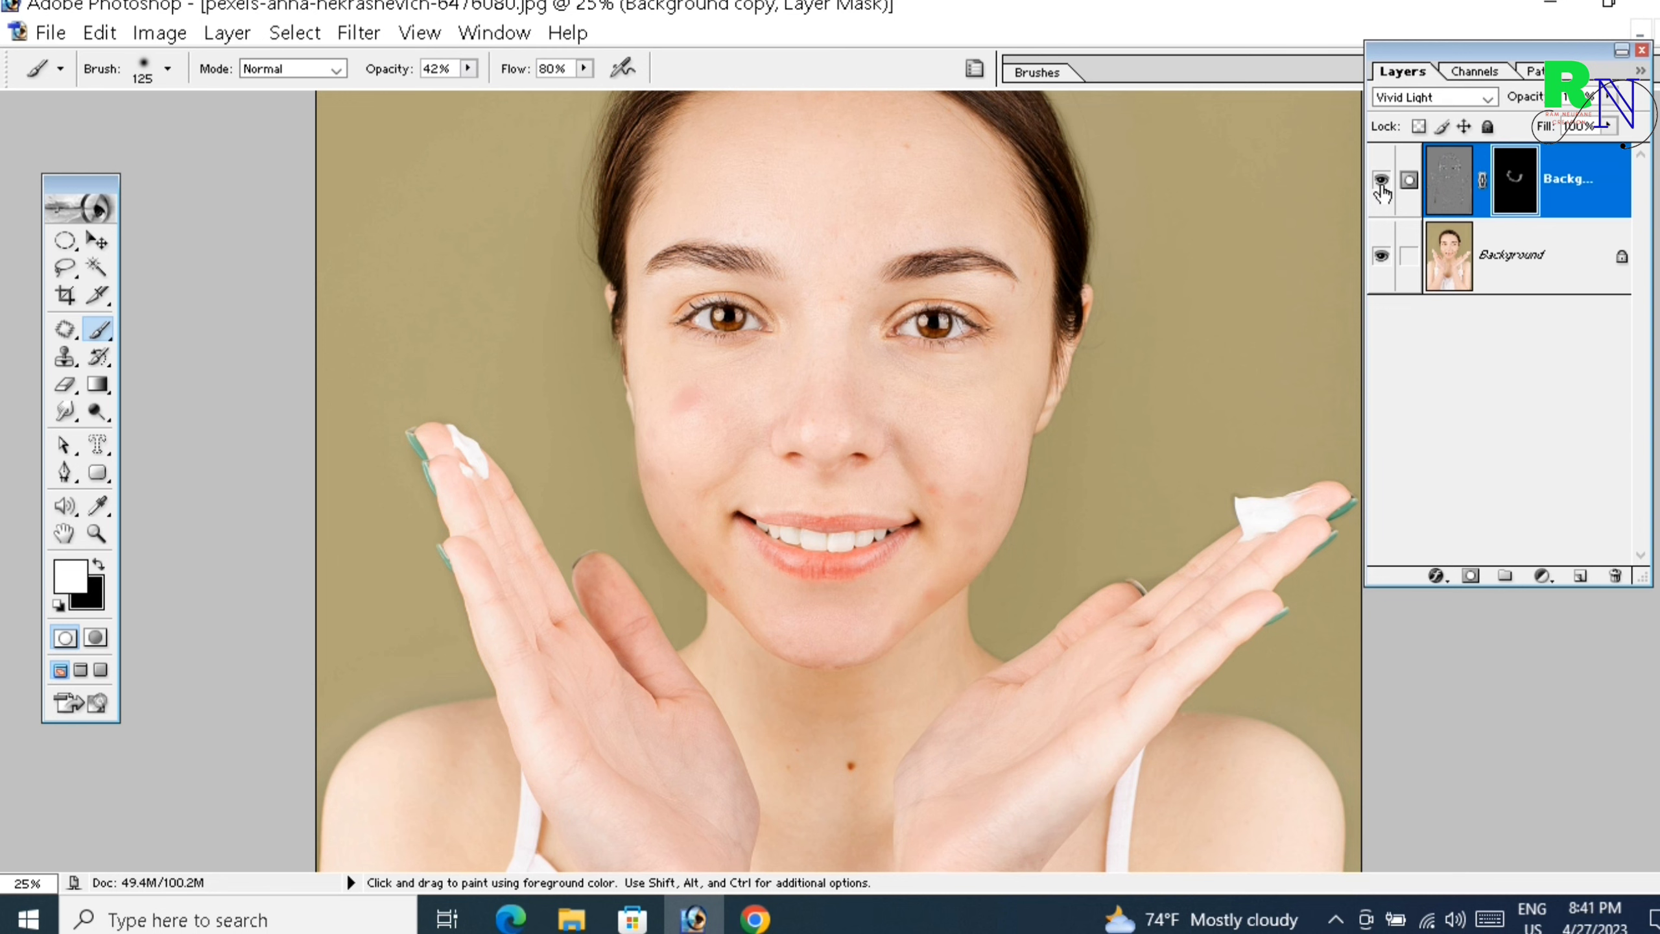
scroll(823, 575, up, 1)
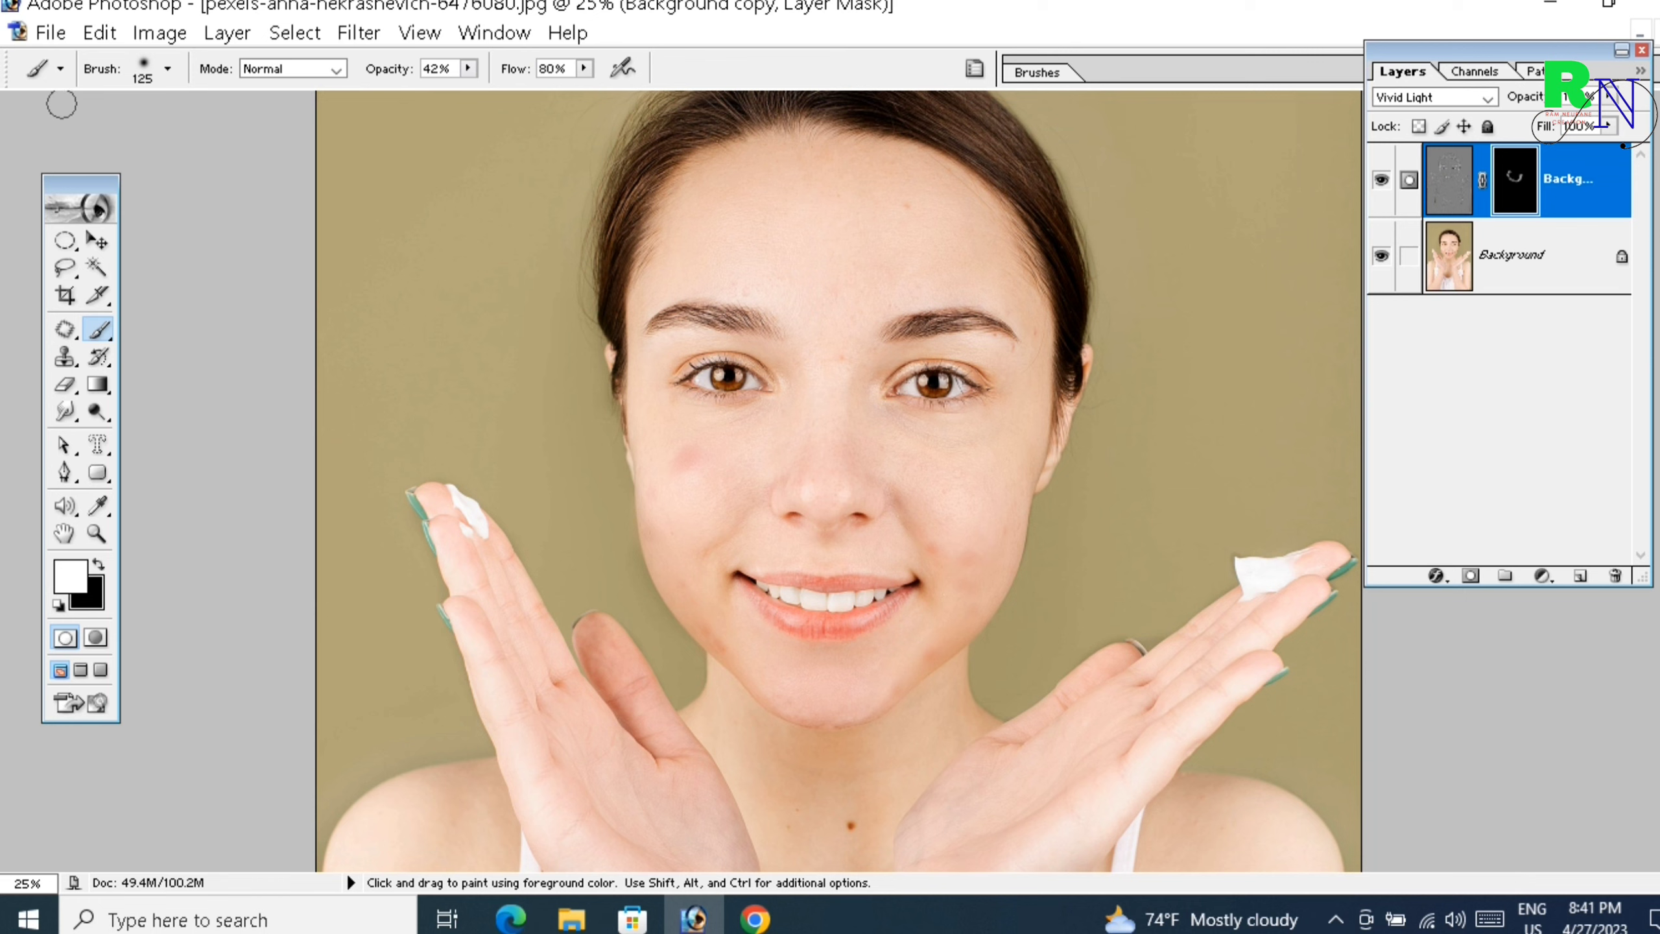
Save the retouched portrait with File > Save
click(51, 32)
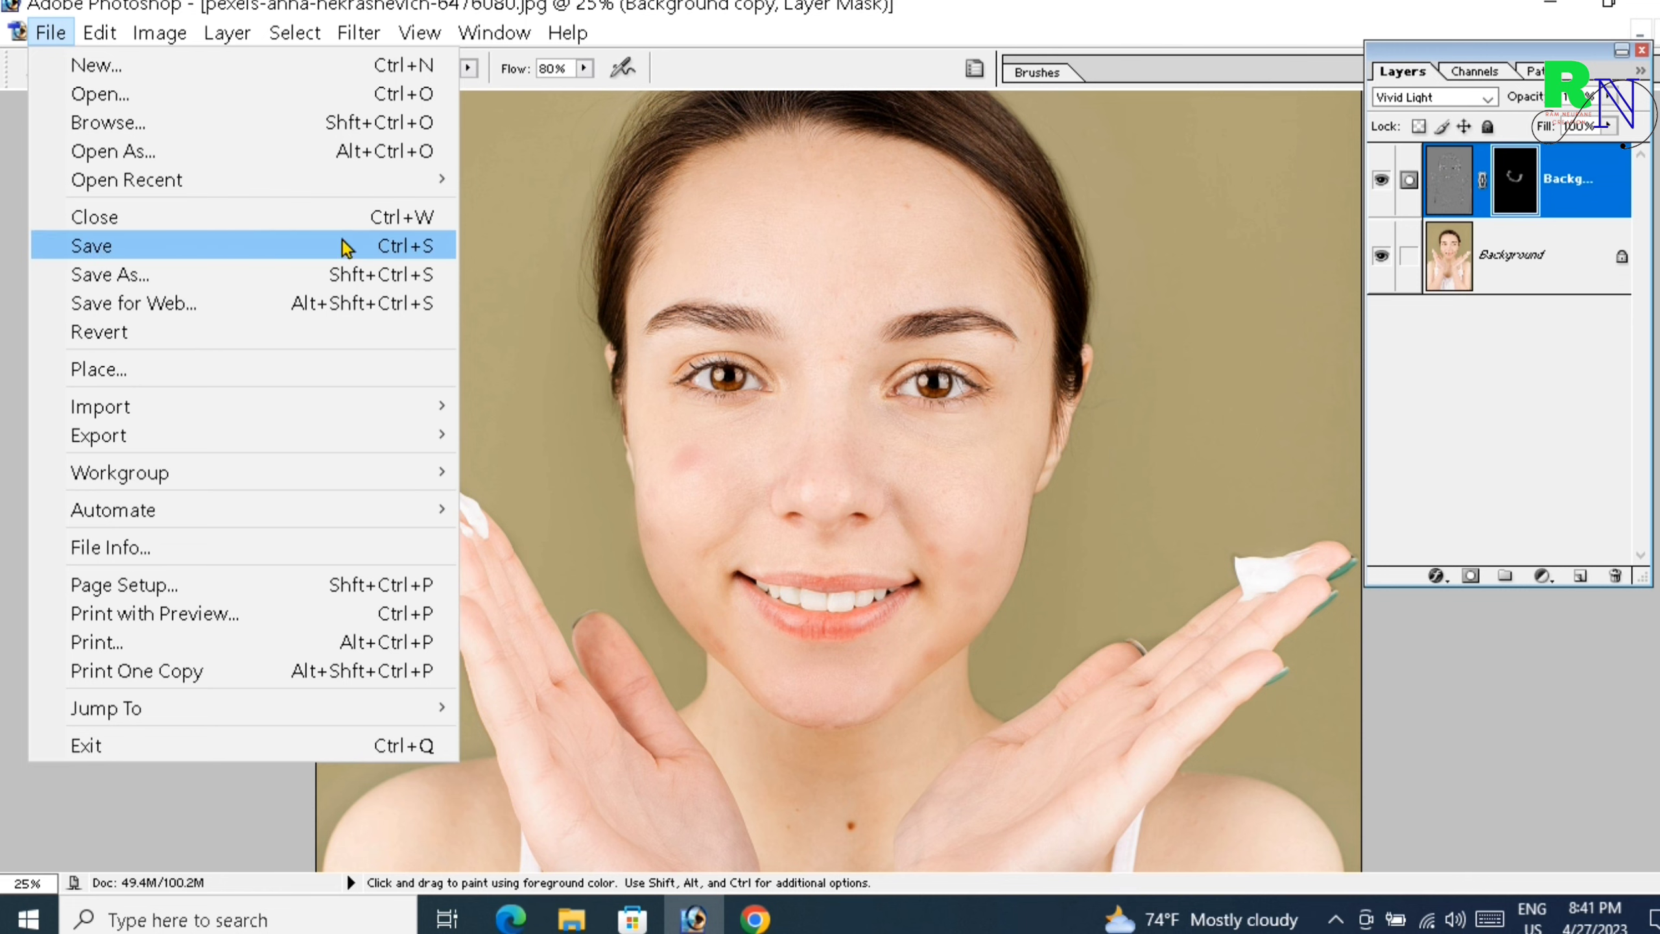
click(698, 246)
key(ctrl+alt+o)
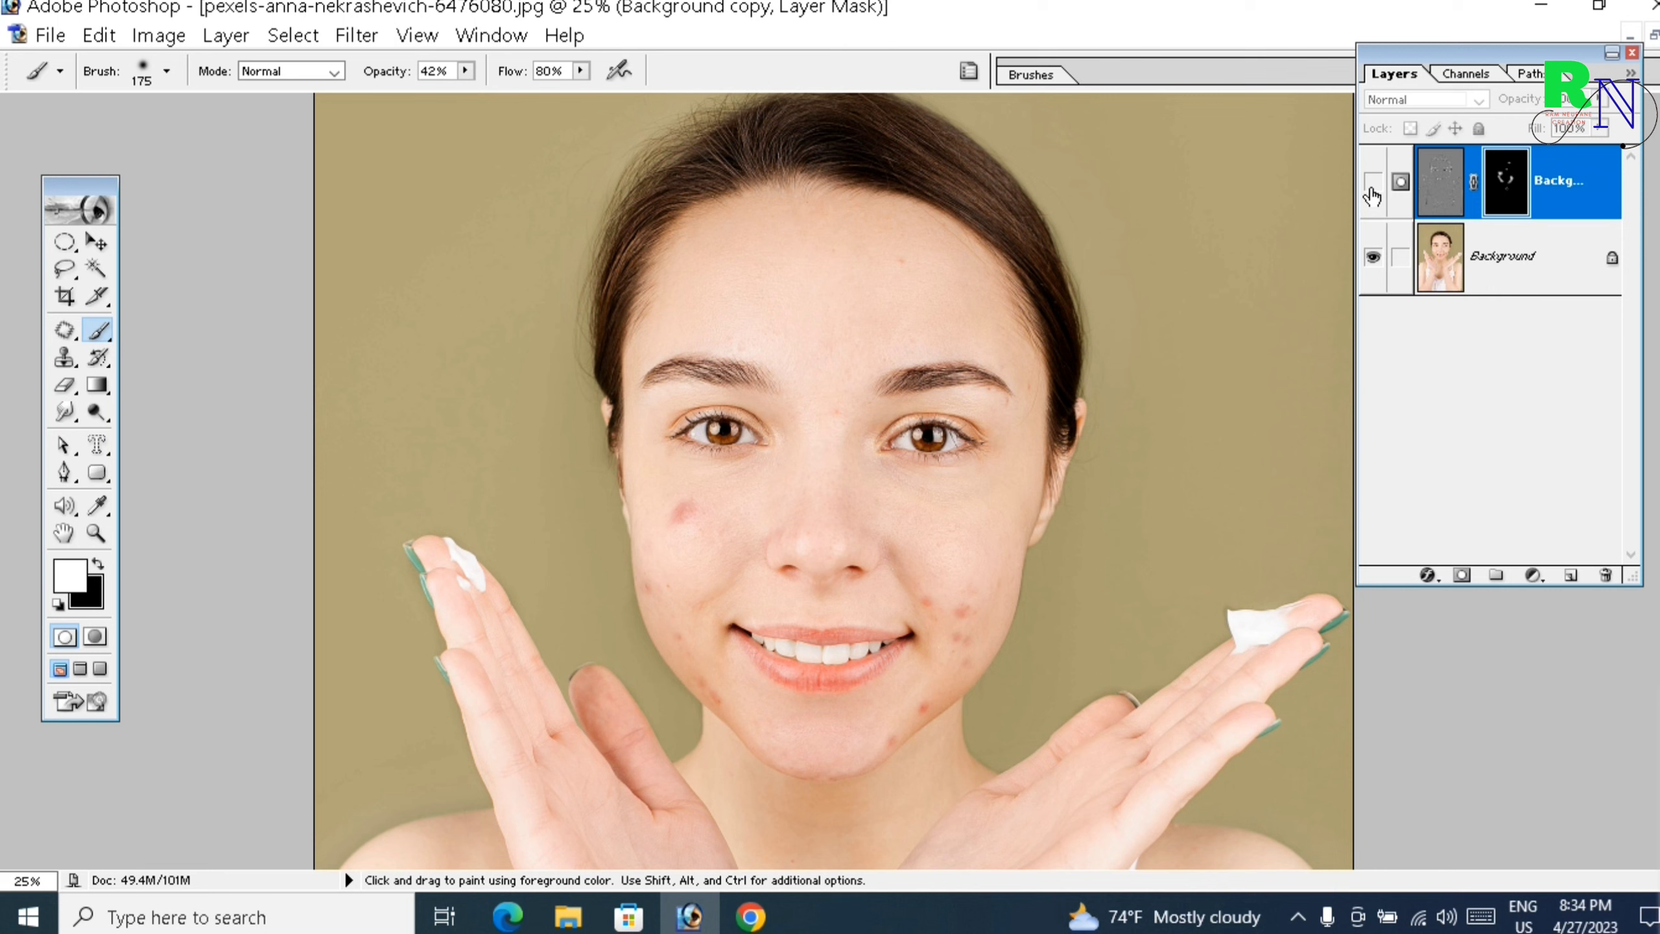
Return the Background copy layer to Vivid Light and toggle its visibility for a before/after skin comparison
key(alt+shift+v)
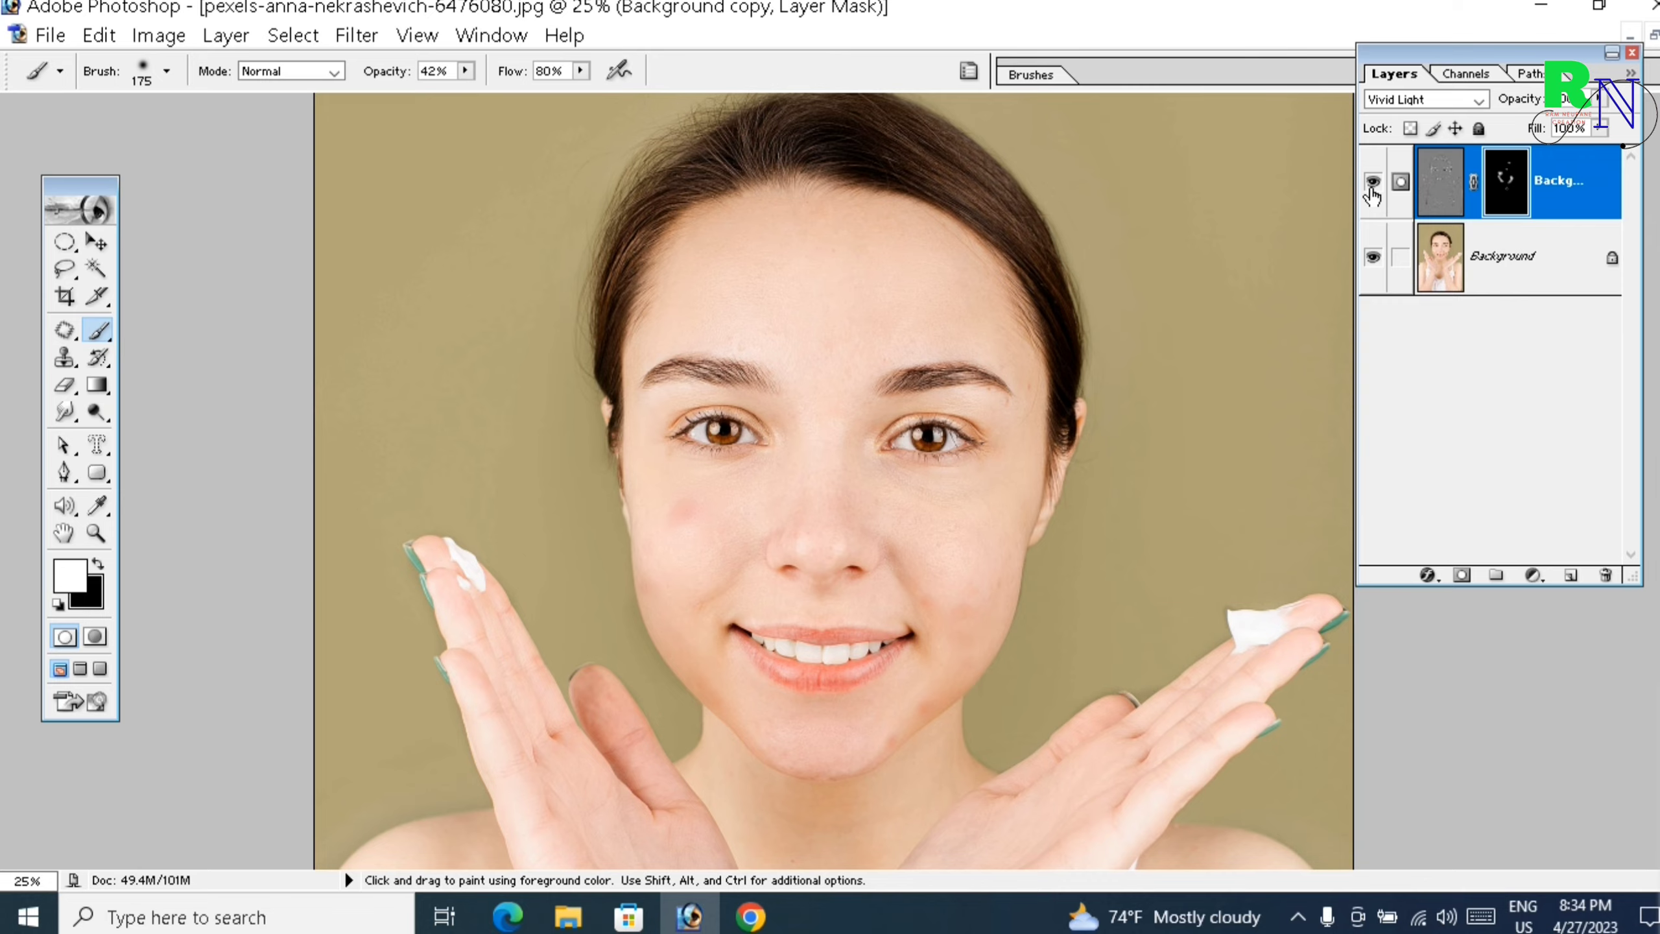
click(1372, 190)
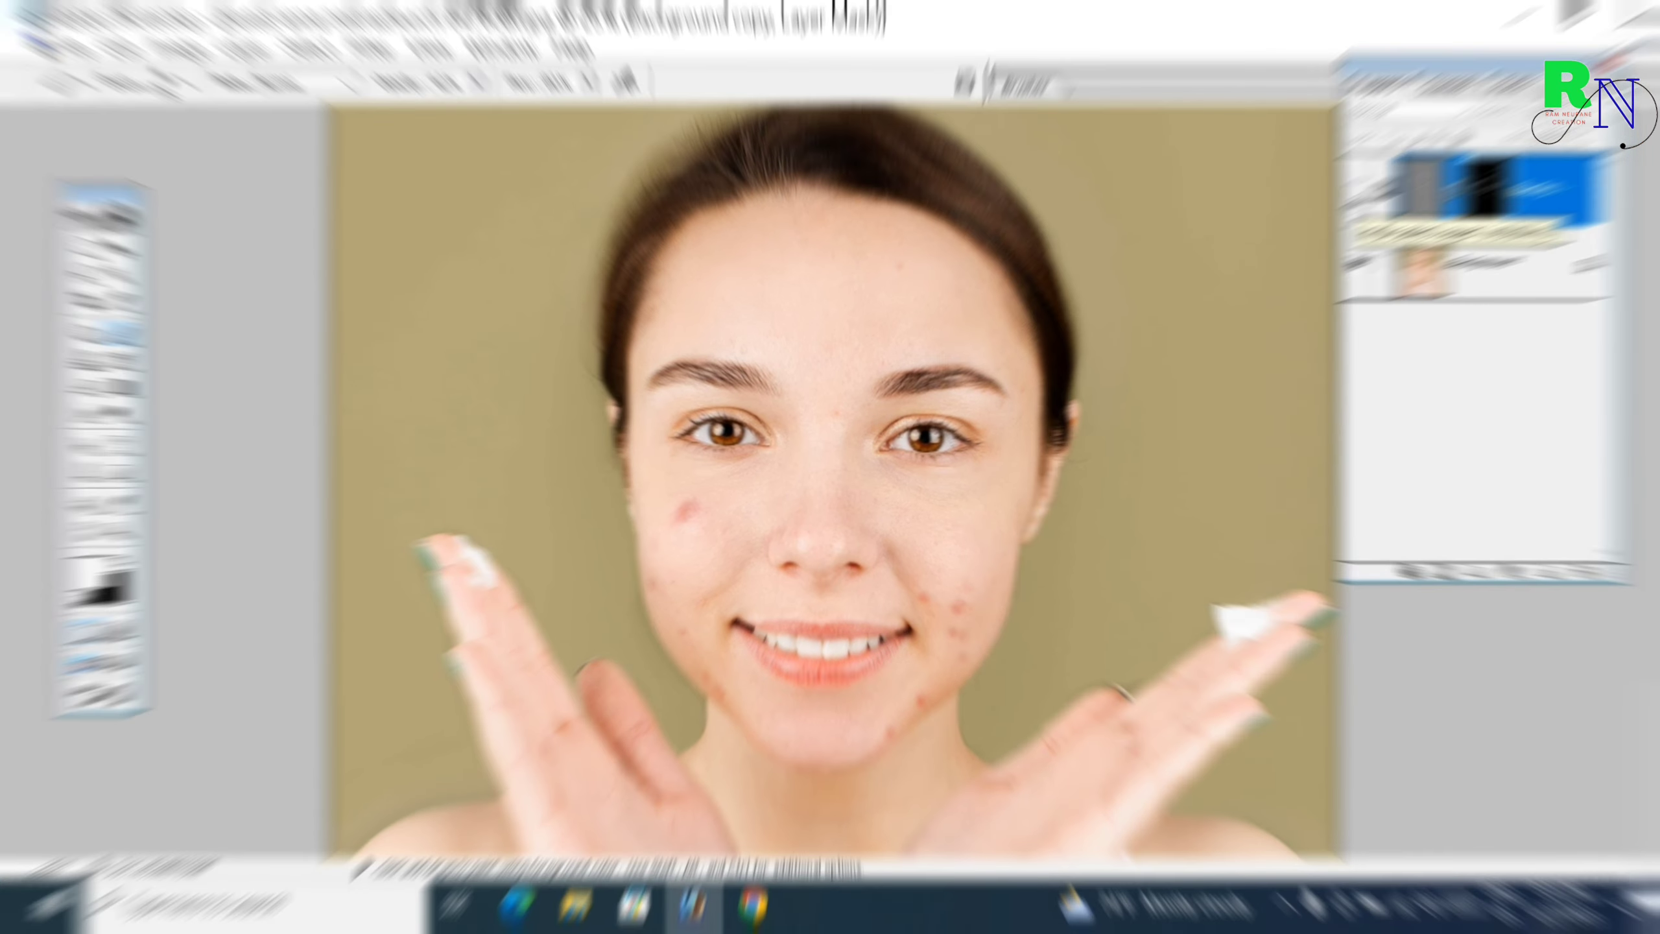